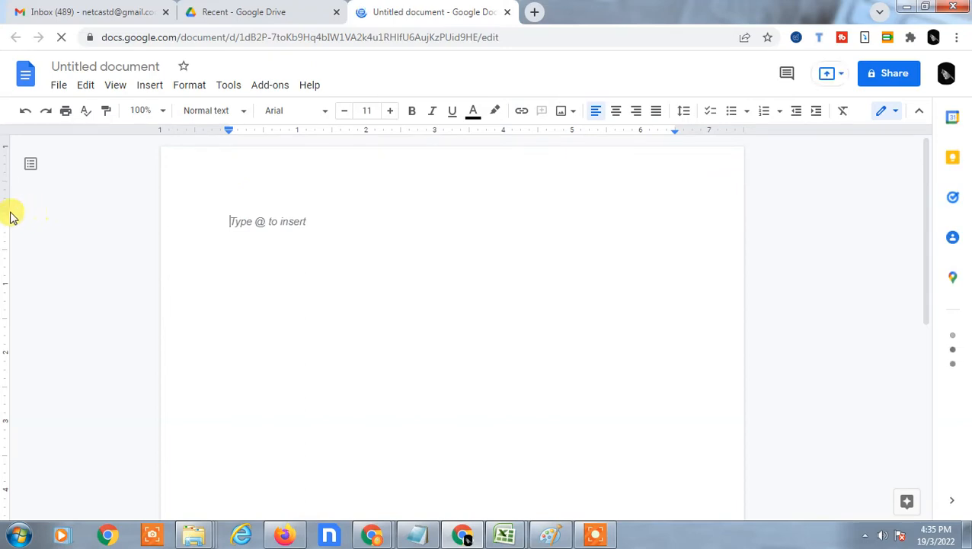
Remove the blank lines above the cursor and widen the text area, moving the left and right margins to about 0.5 inch from the page edges
key("BackSpace")
key("BackSpace")
key("BackSpace")
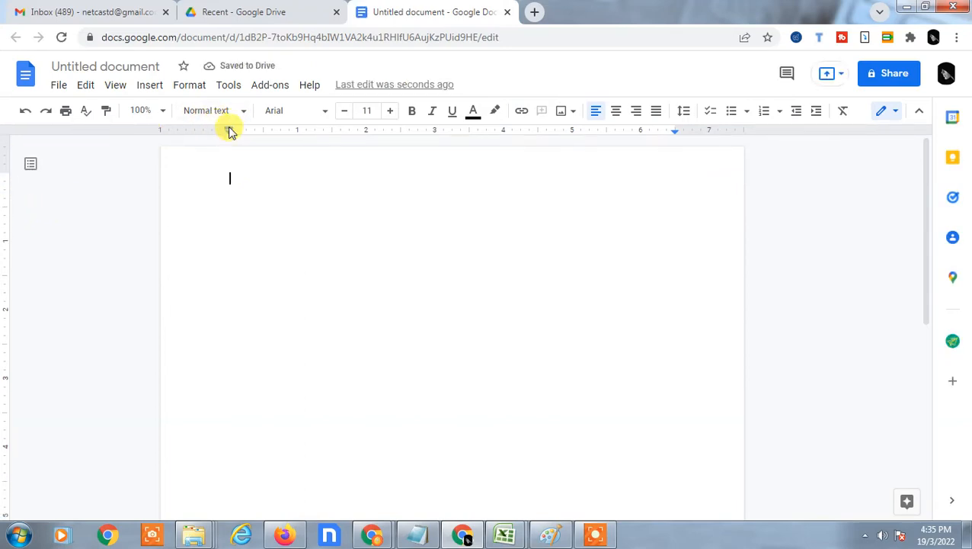
left_click_drag(228, 126, 194, 130)
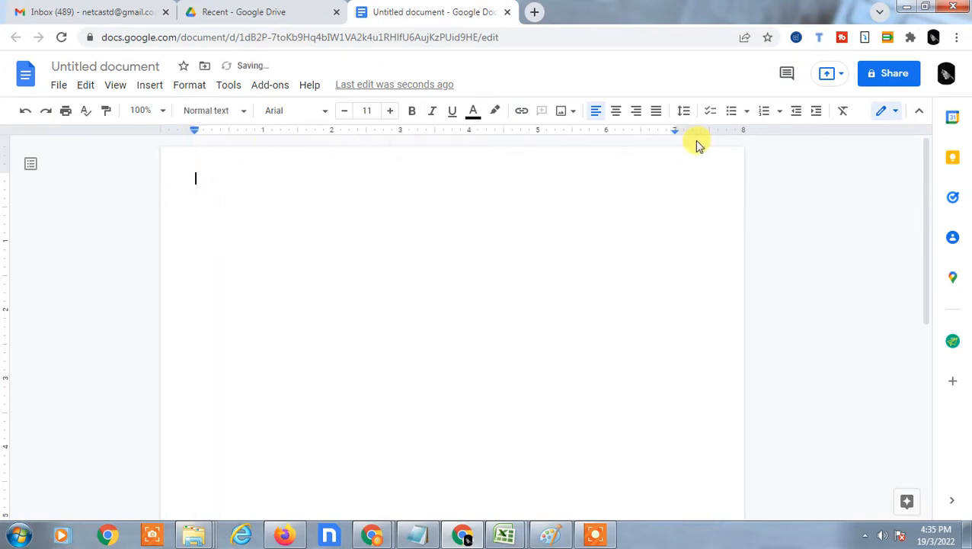
left_click_drag(674, 127, 714, 128)
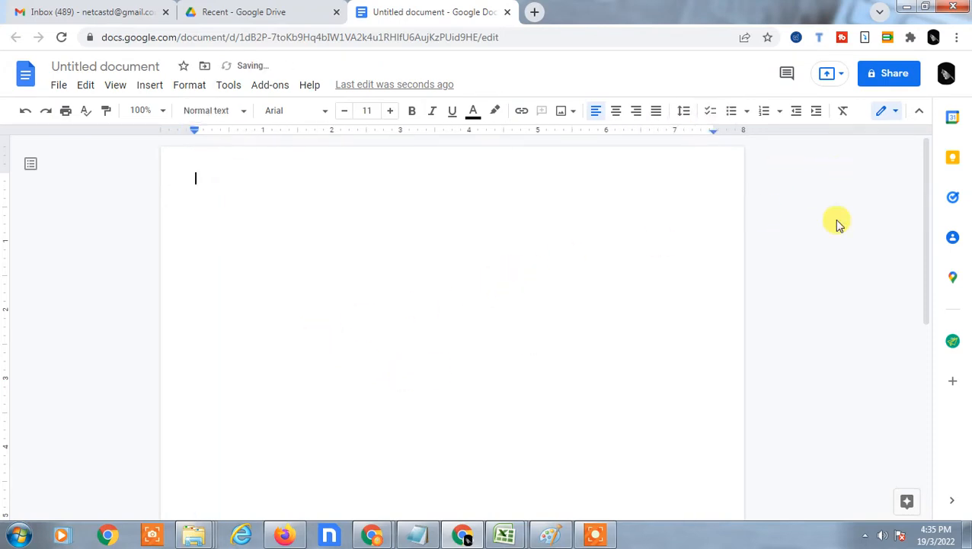
Enter the title "NETCAST YOUTUBE CHANNEL REGISTRATION FORM" in the page header and select it
double_click(416, 166)
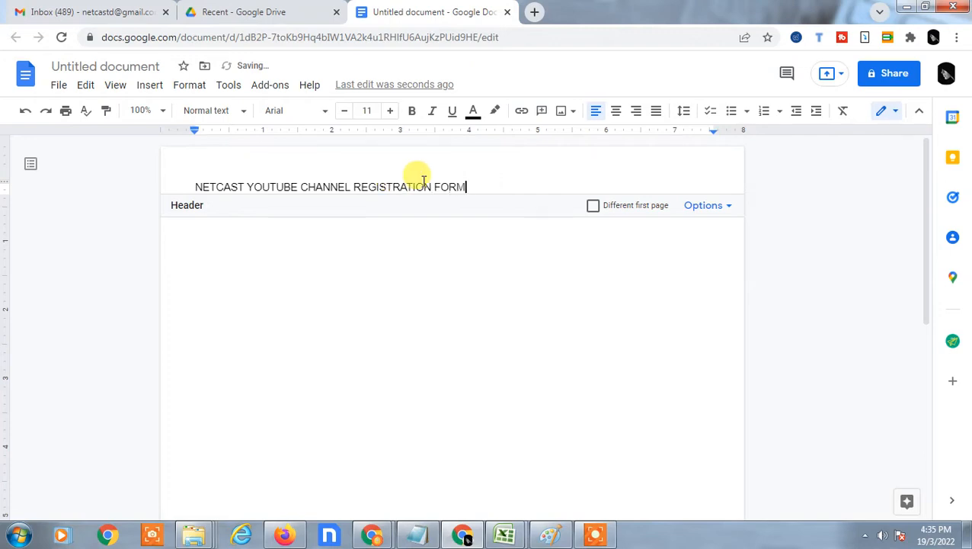
left_click_drag(467, 185, 186, 183)
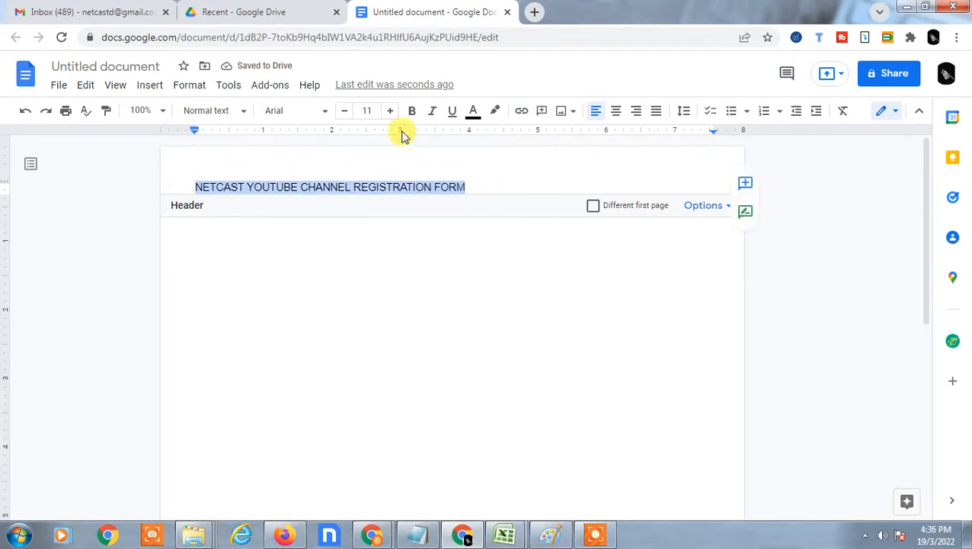
Try font sizes 60, 50, 35 and 25 on the header title
left_click(374, 110)
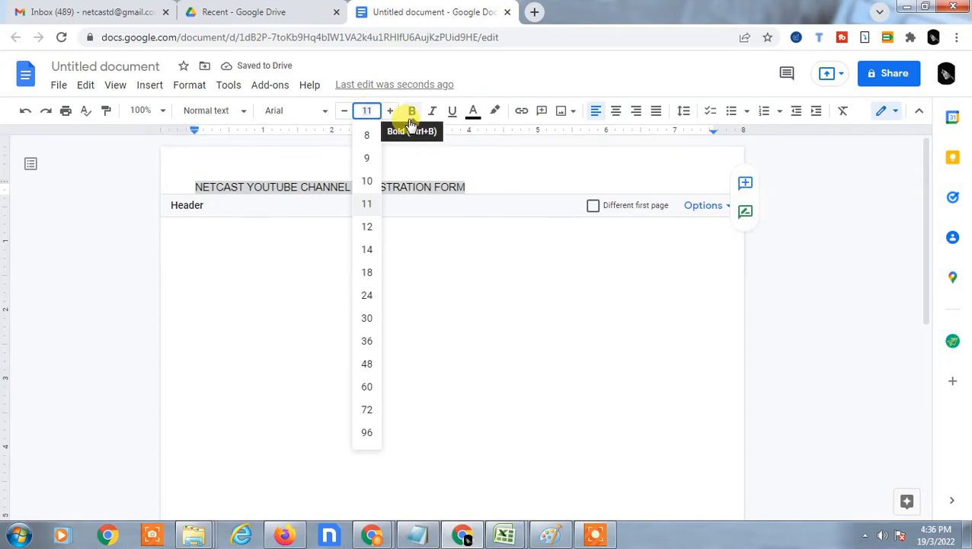
type("60")
key("Return")
left_click(368, 110)
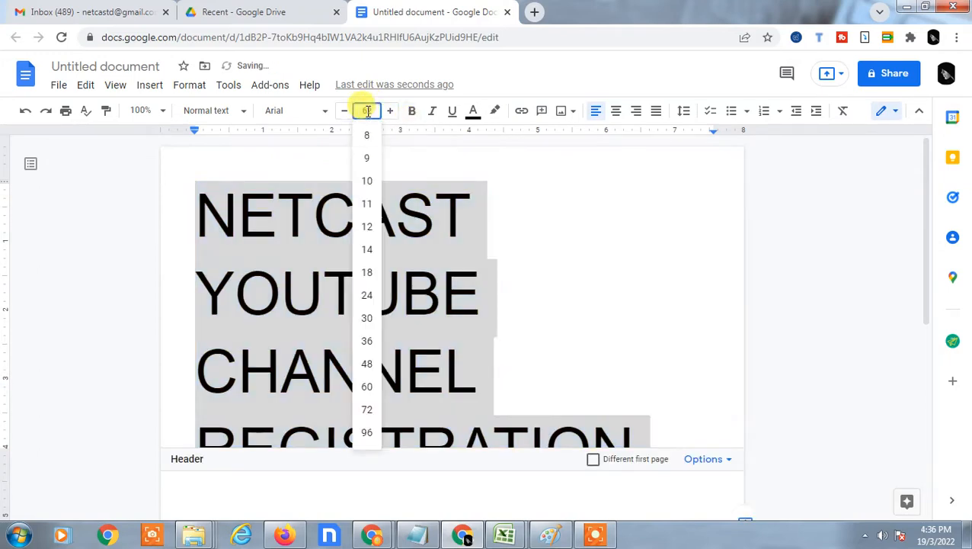
type("50")
key("Return")
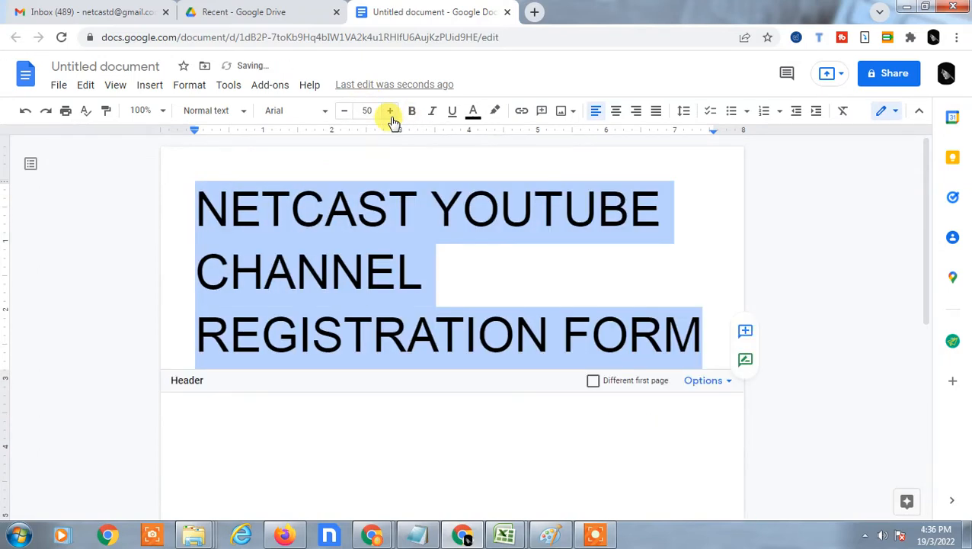
left_click(369, 111)
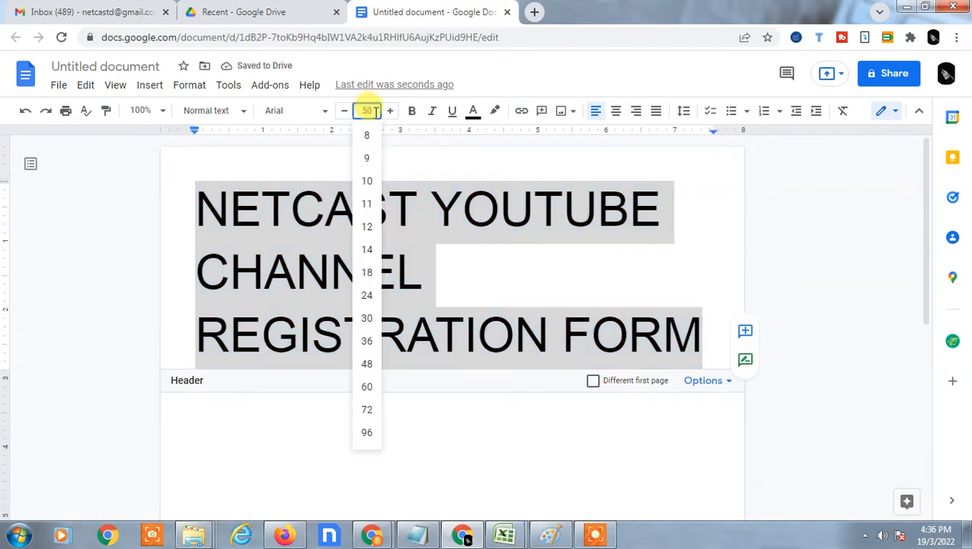
type("35")
key("Return")
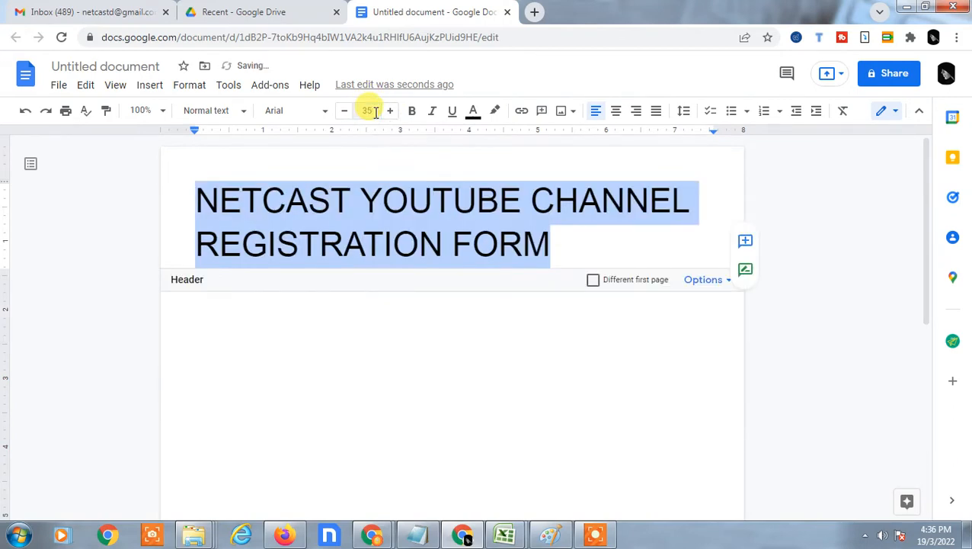
left_click(368, 110)
type("25")
key("Return")
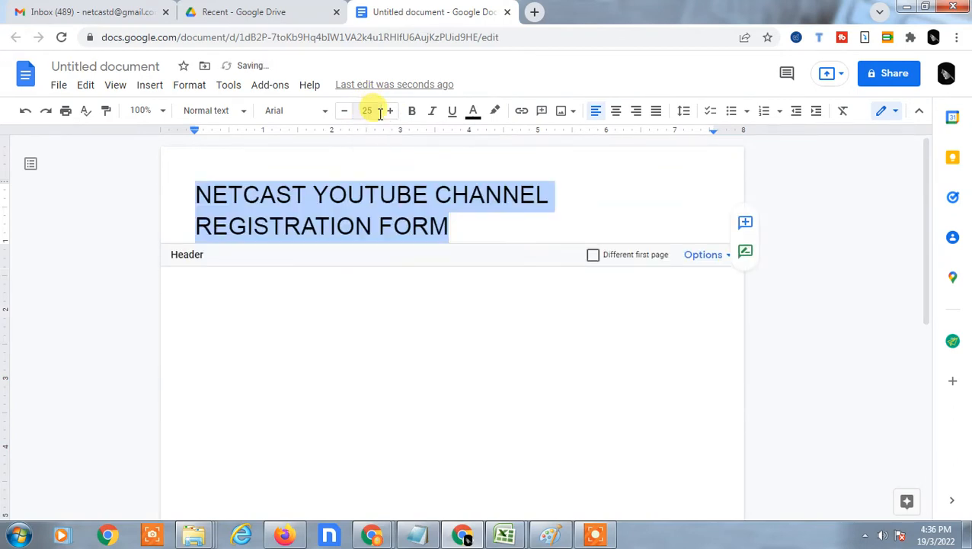
Set the header title's font size to 15 and return to the document body
left_click(376, 110)
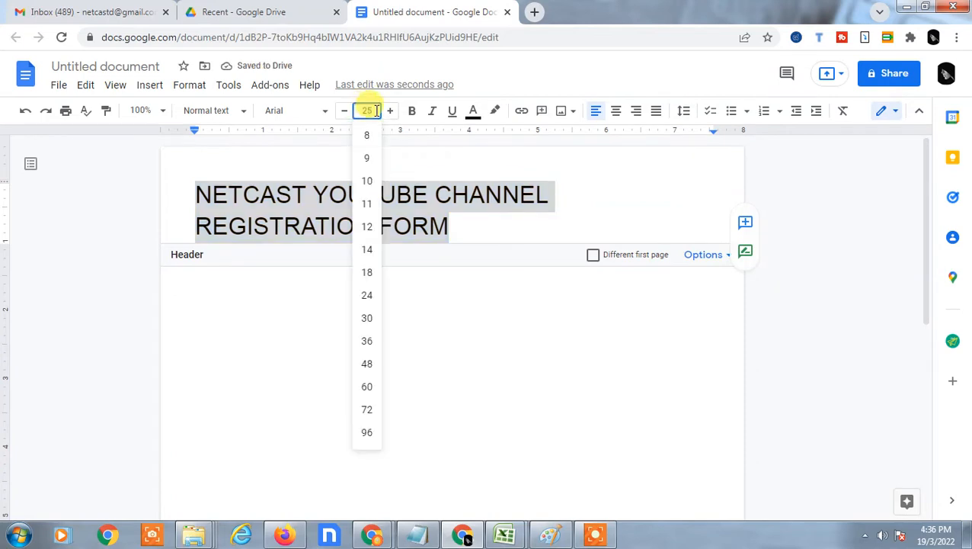
key("Return")
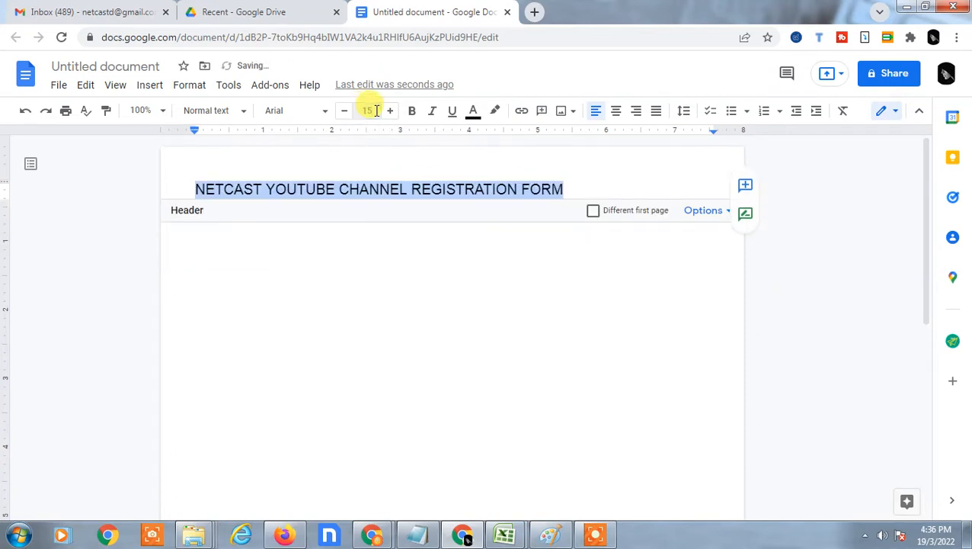
left_click(477, 264)
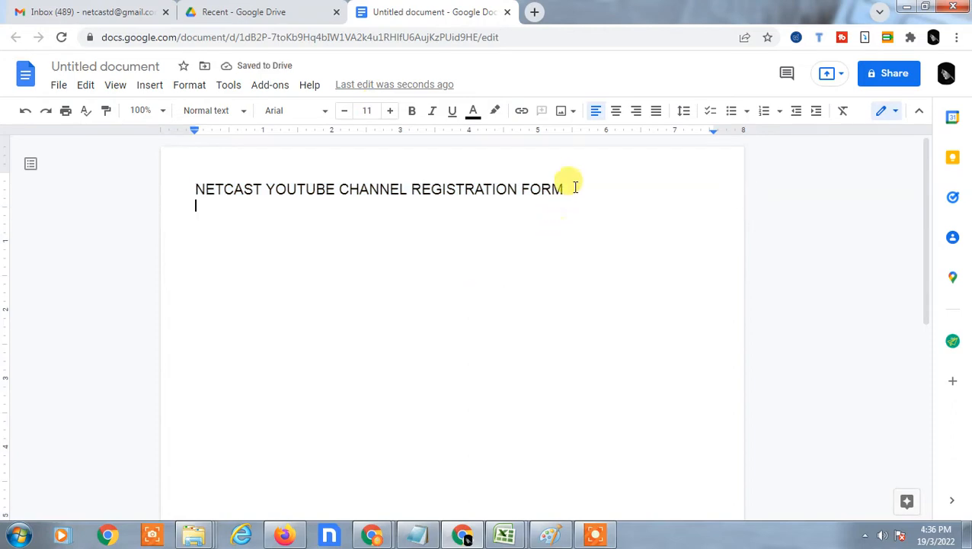
Reopen the header and center the title "NETCAST YOUTUBE CHANNEL REGISTRATION FORM"
double_click(295, 180)
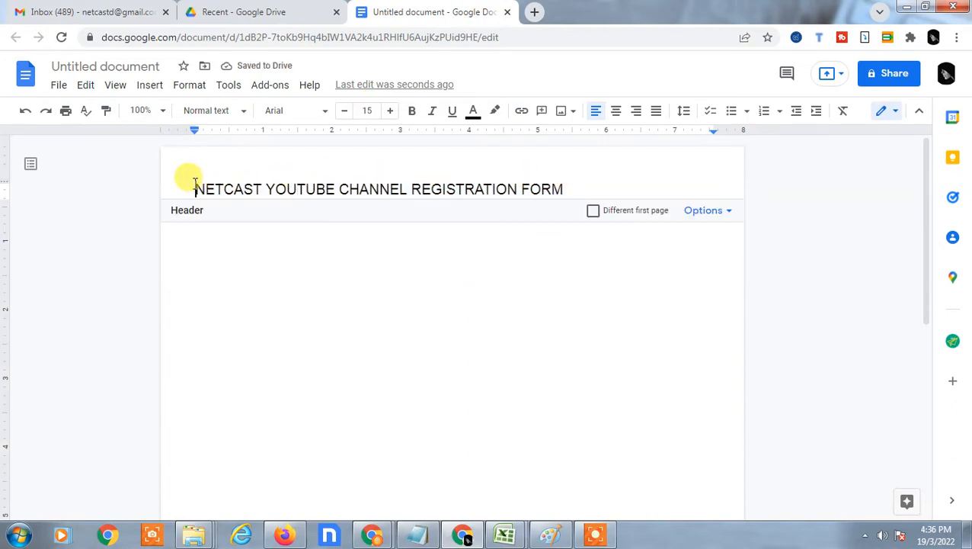
left_click_drag(192, 186, 591, 166)
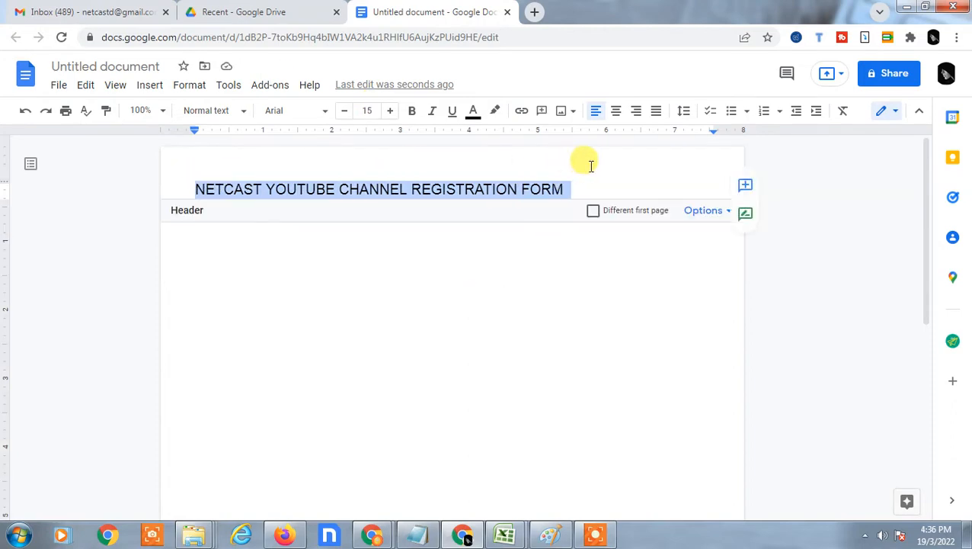
left_click(616, 110)
Add the date 15-2-2022 on a new line under the header title, followed by an empty centered line
left_click(653, 185)
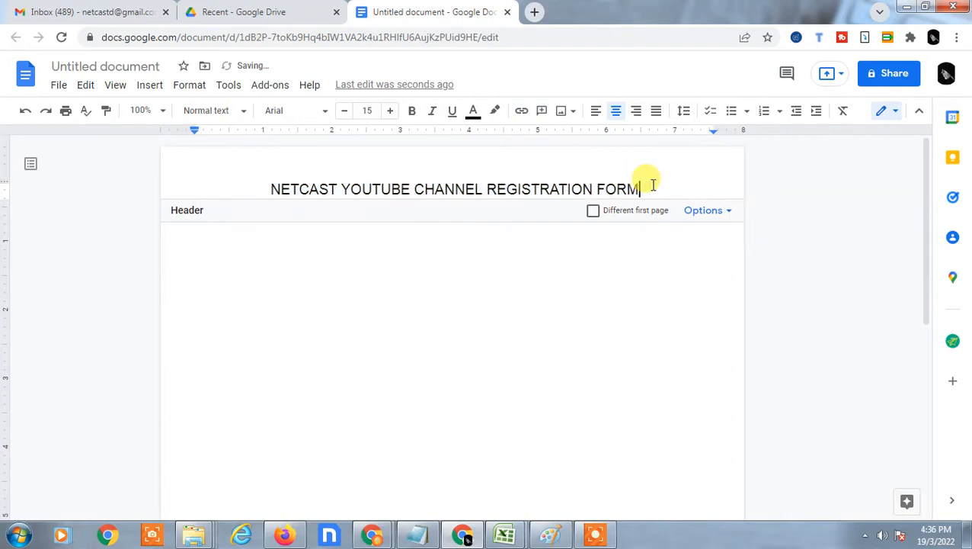
key("Return")
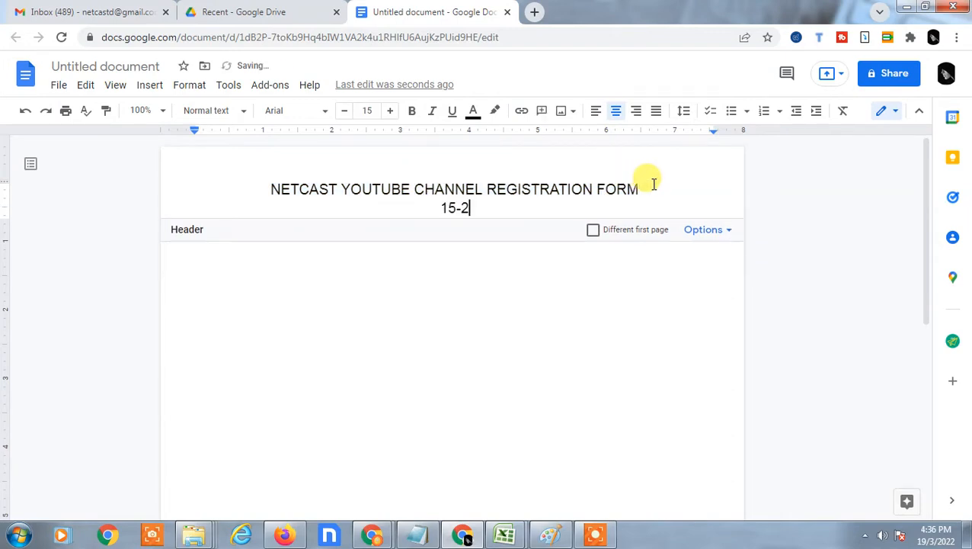
type("15-2-2022")
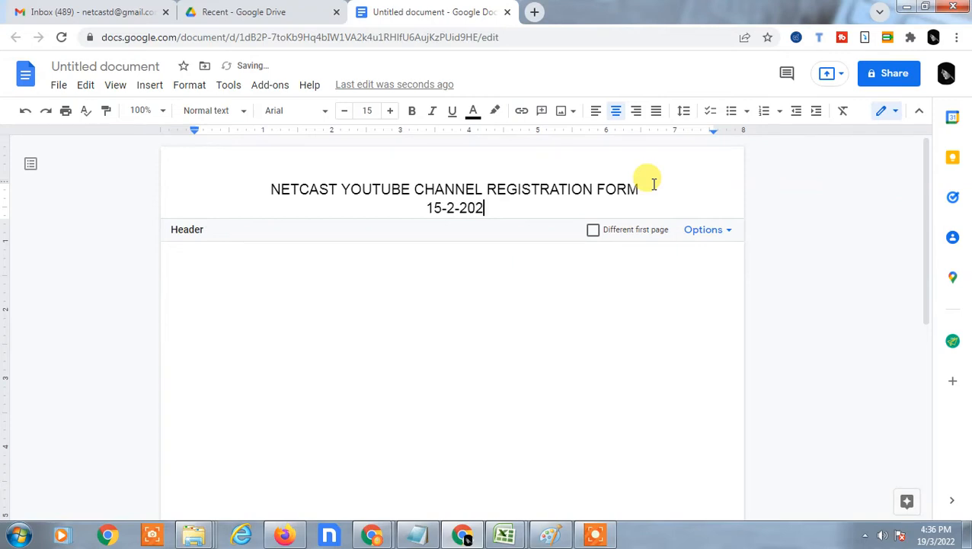
key("Return")
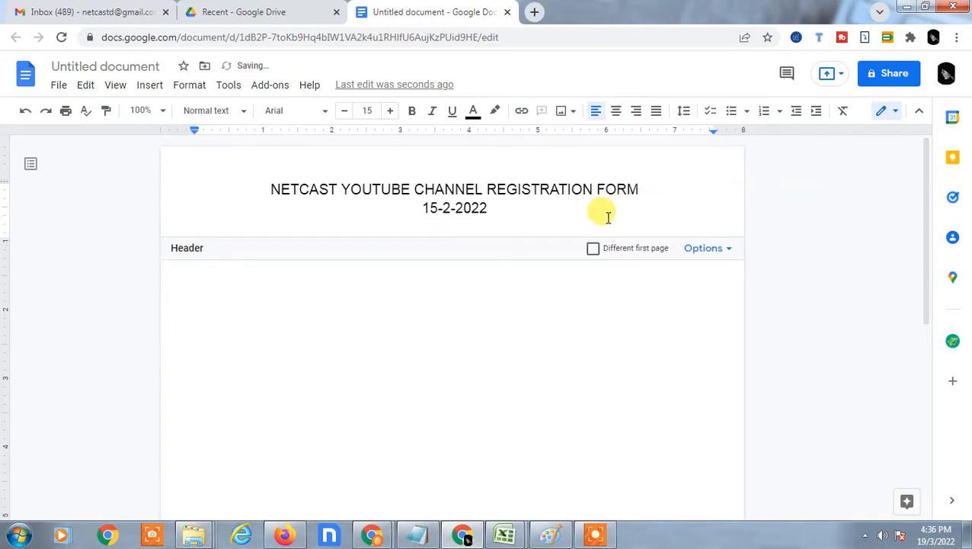
key("BackSpace")
key("Return")
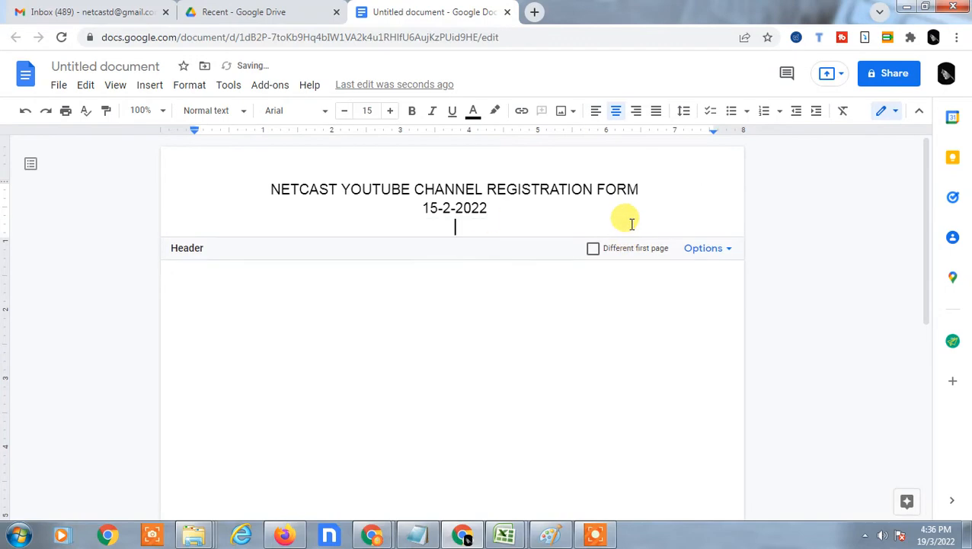
Insert a horizontal line under the date in the header and remove the blank line above it
left_click(144, 86)
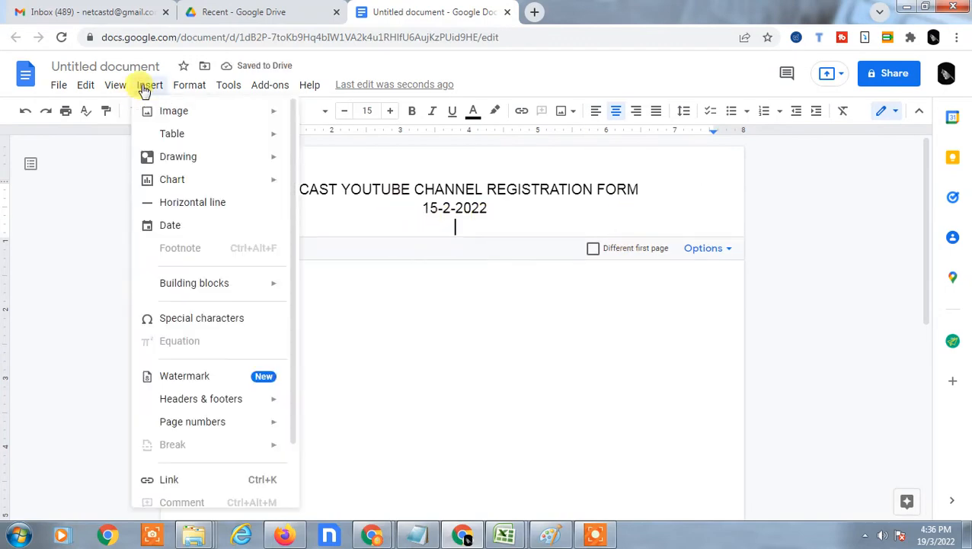
left_click(197, 211)
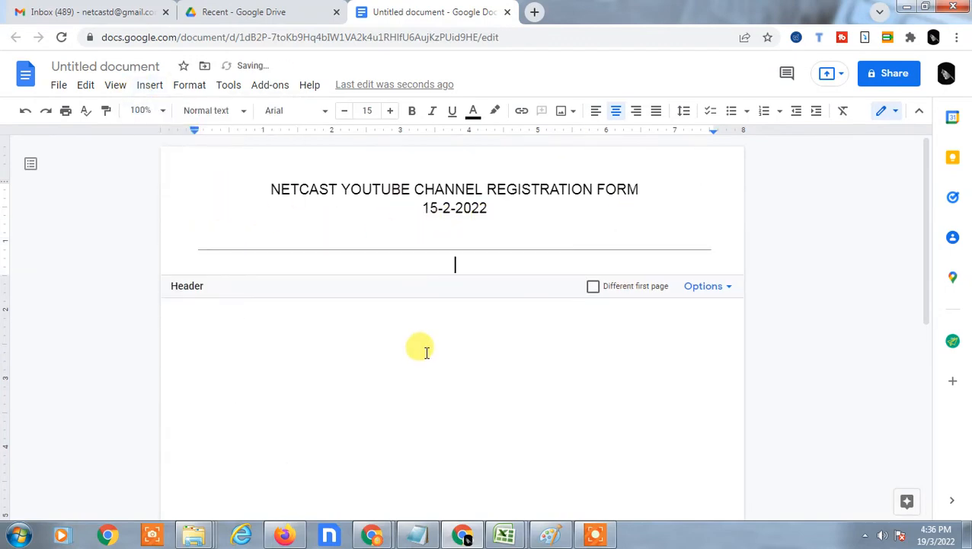
key("ctrl+shift+l")
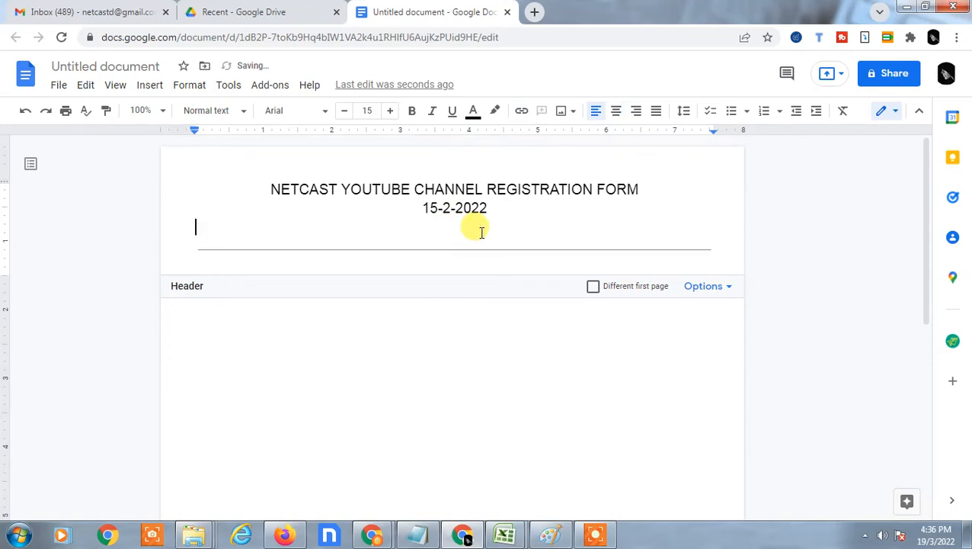
key("BackSpace")
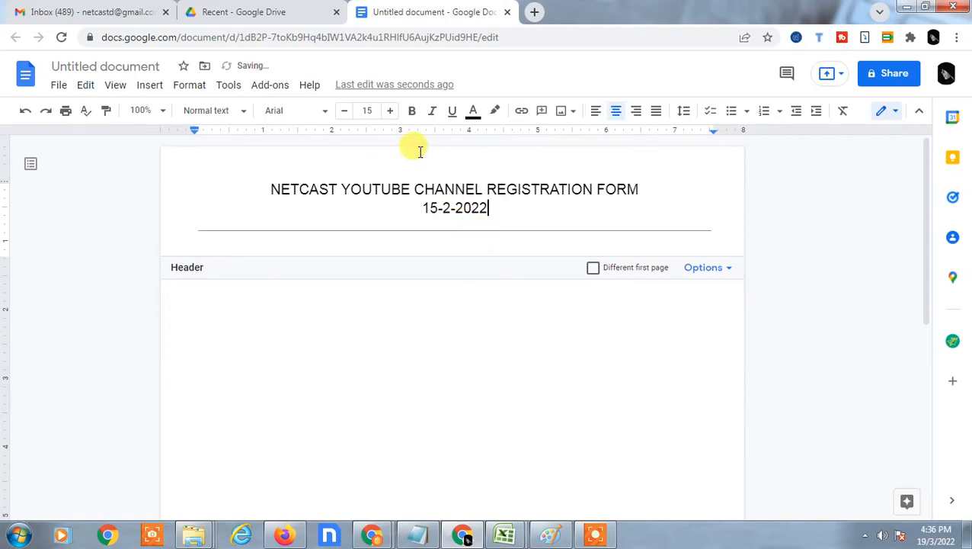
Set the header margin to 0.1 inches from the top in the header format settings
left_click(414, 188)
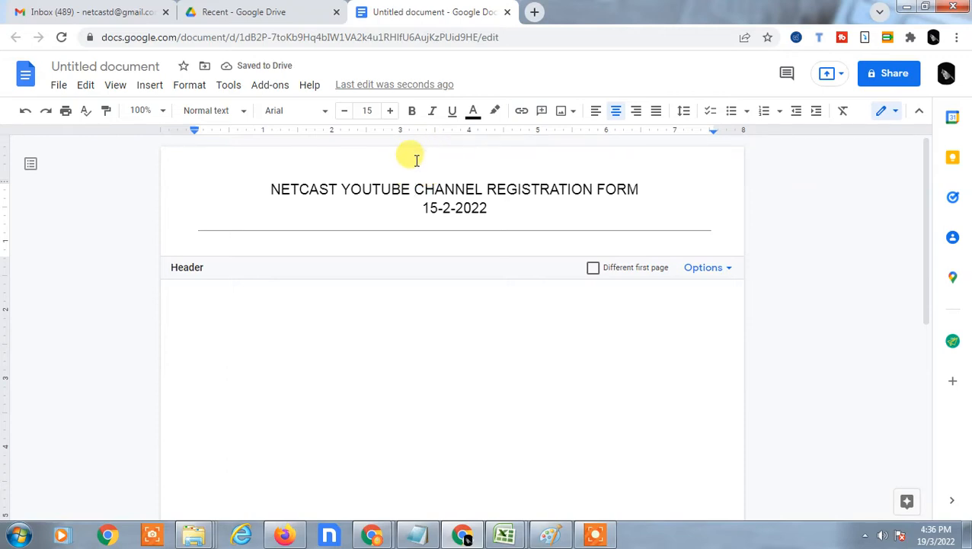
left_click(730, 268)
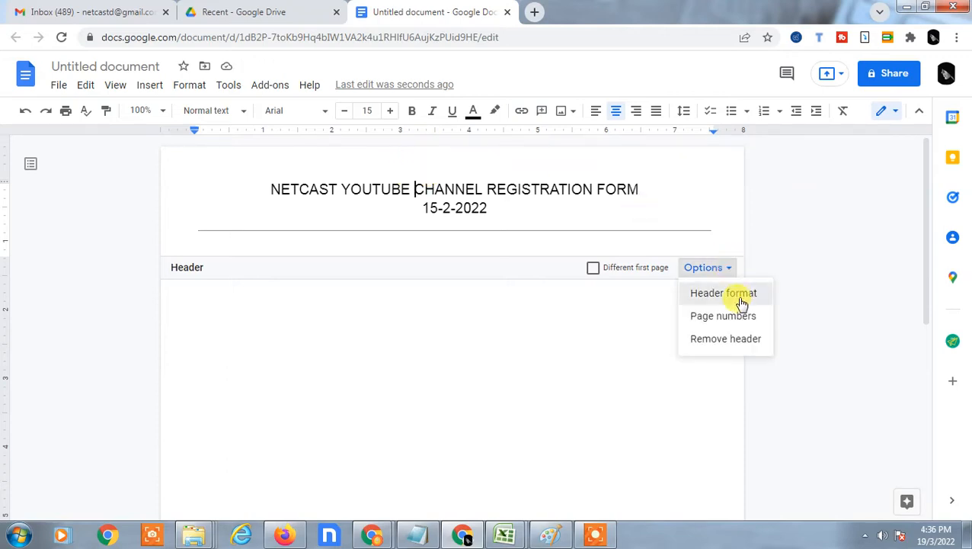
left_click(724, 294)
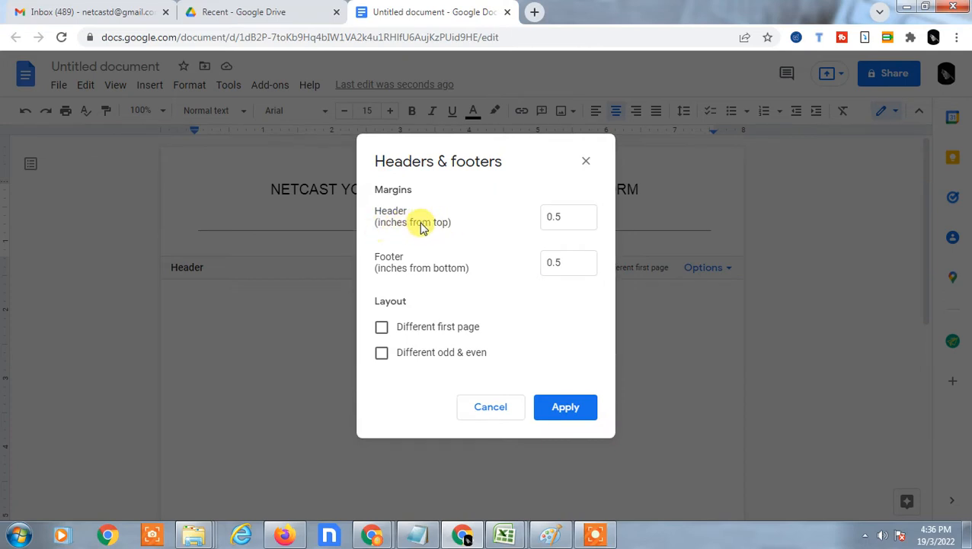
left_click_drag(544, 217, 627, 223)
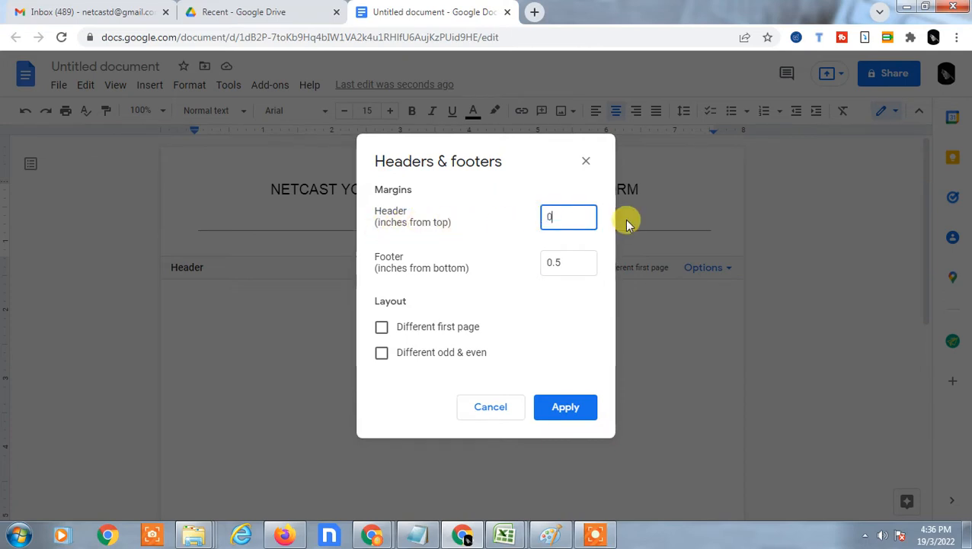
type("0.1")
key("Return")
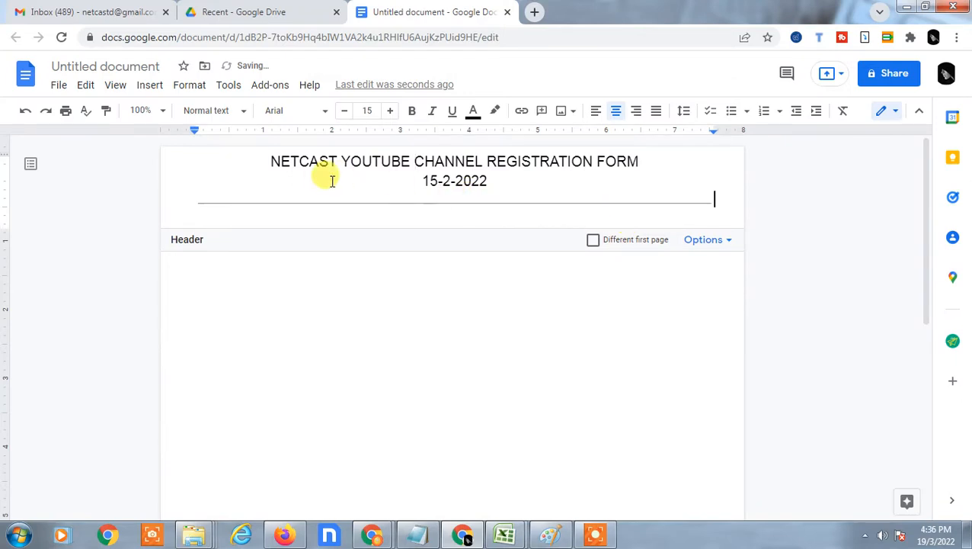
Add the label "Name:" in the document body and insert a 1 x 1 table beneath it as the answer box
left_click(336, 291)
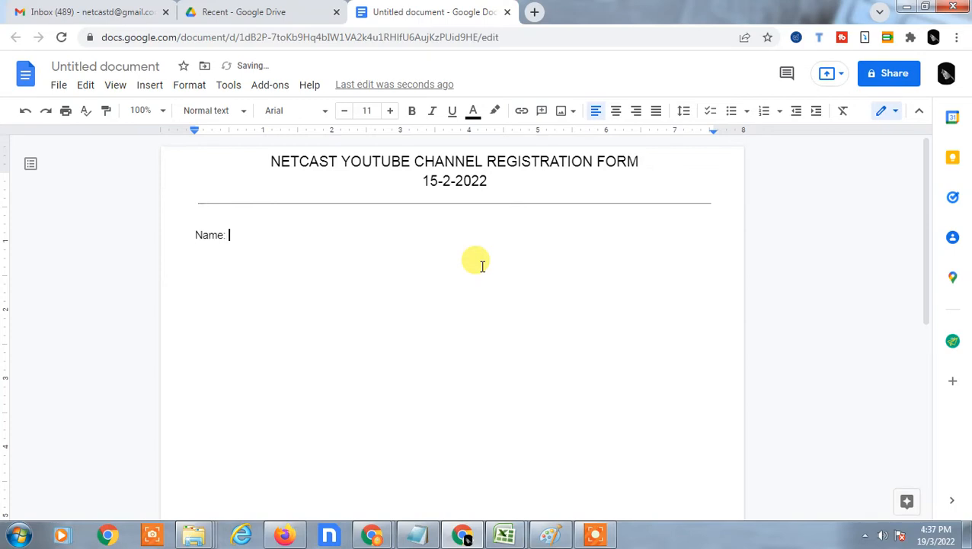
left_click(158, 89)
mouse_move(193, 162)
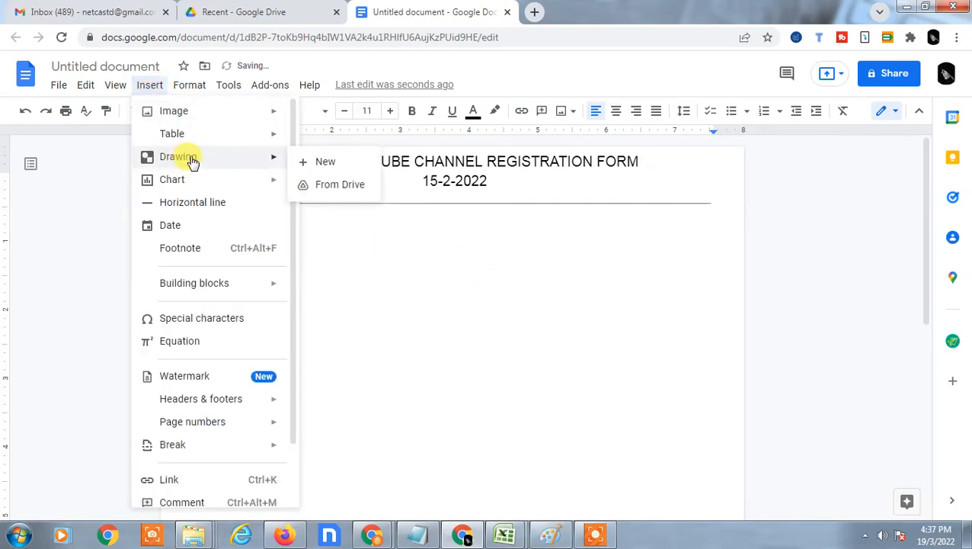
mouse_move(218, 135)
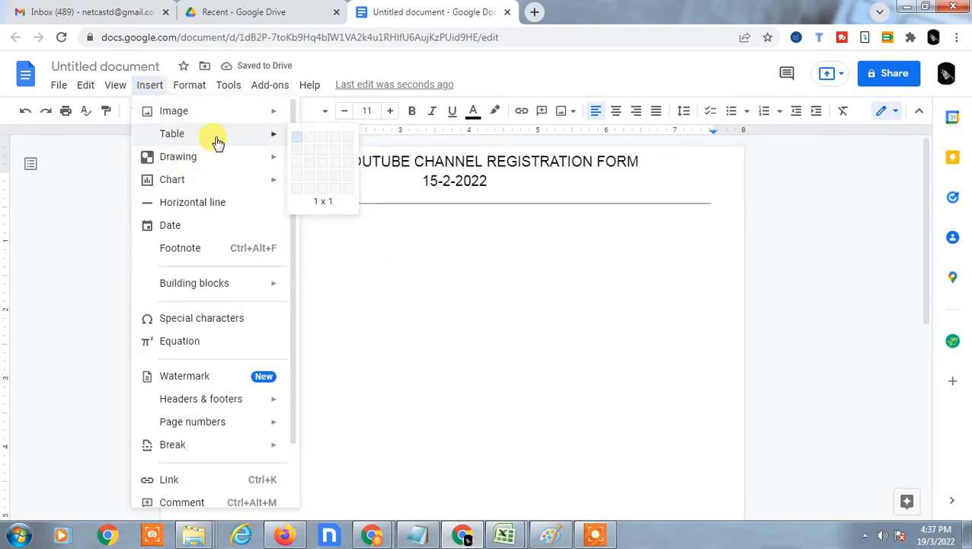
left_click(297, 138)
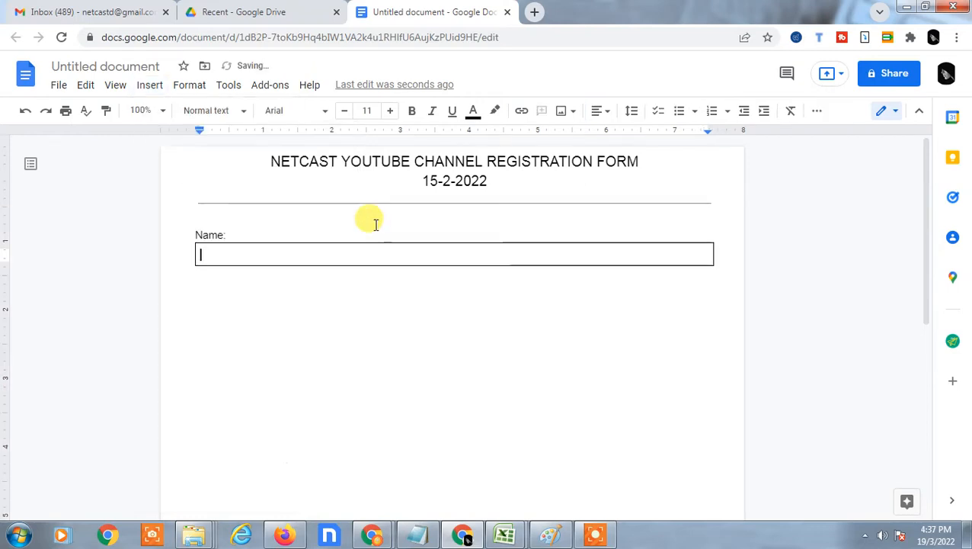
left_click(289, 295)
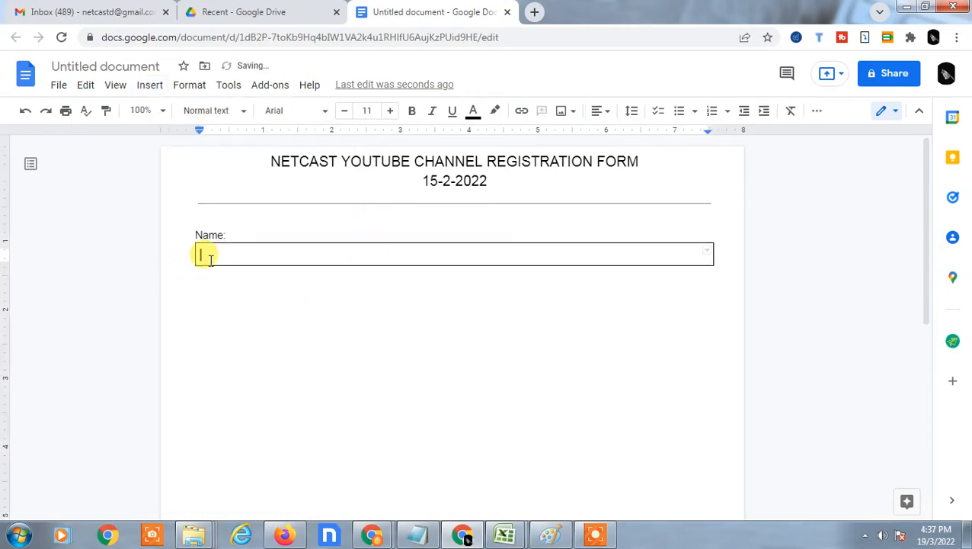
left_click(194, 252)
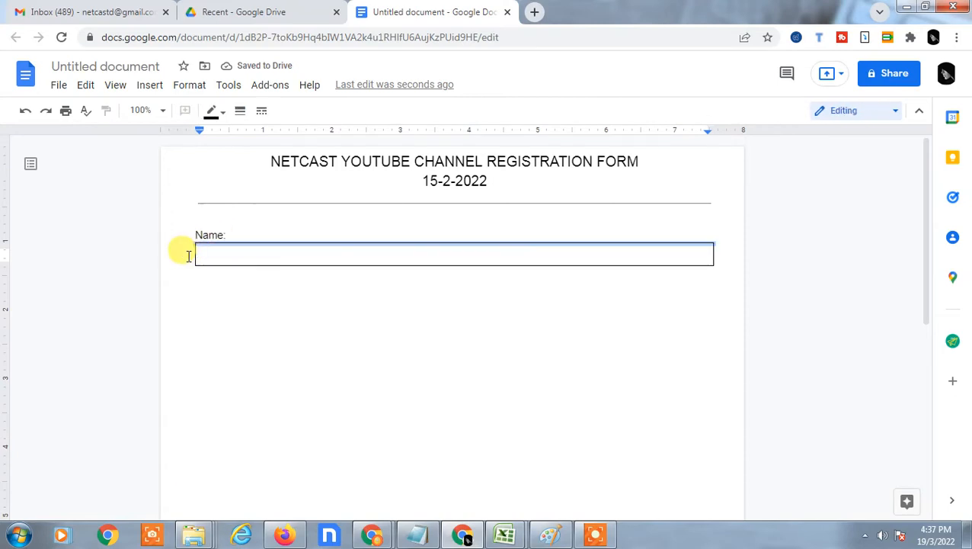
left_click(202, 252)
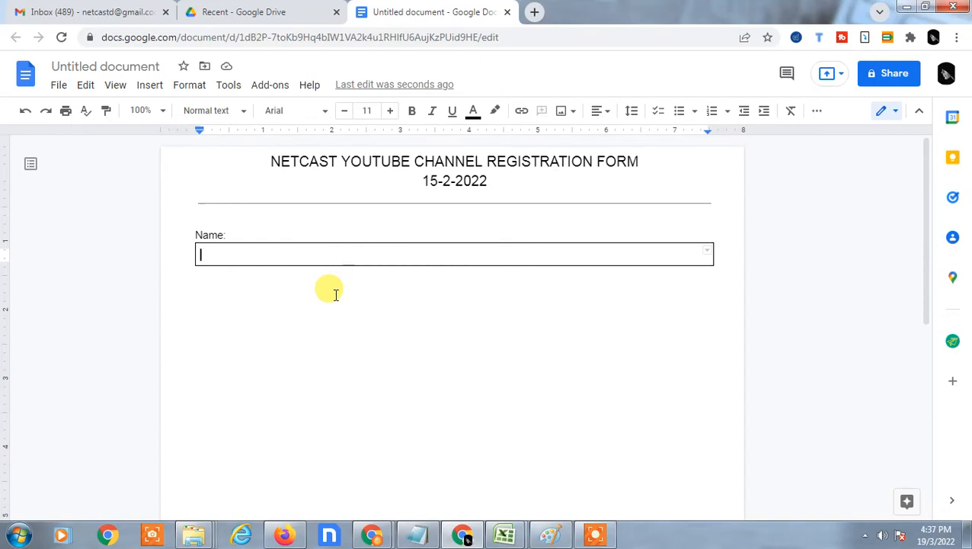
left_click(229, 236)
left_click(229, 247)
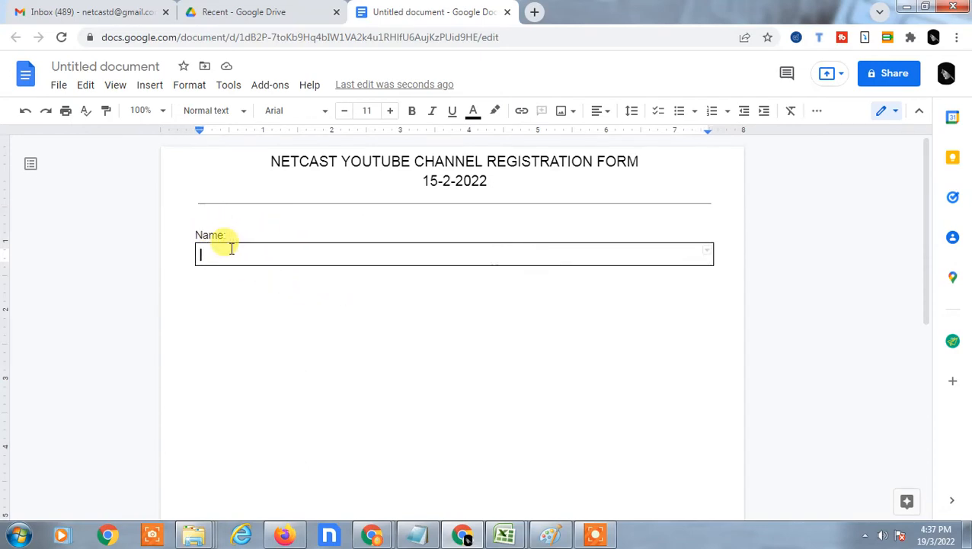
left_click(716, 264)
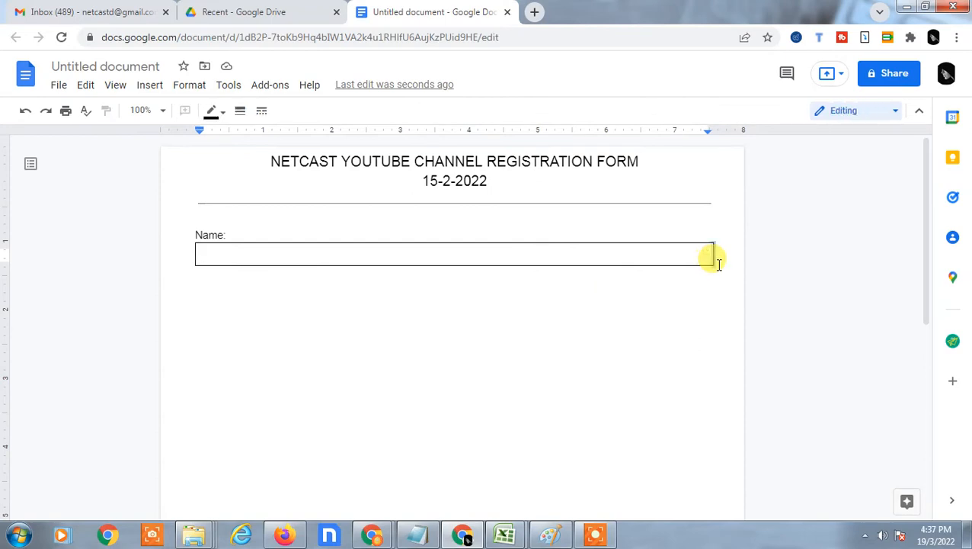
left_click(713, 259)
key("Return")
key("BackSpace")
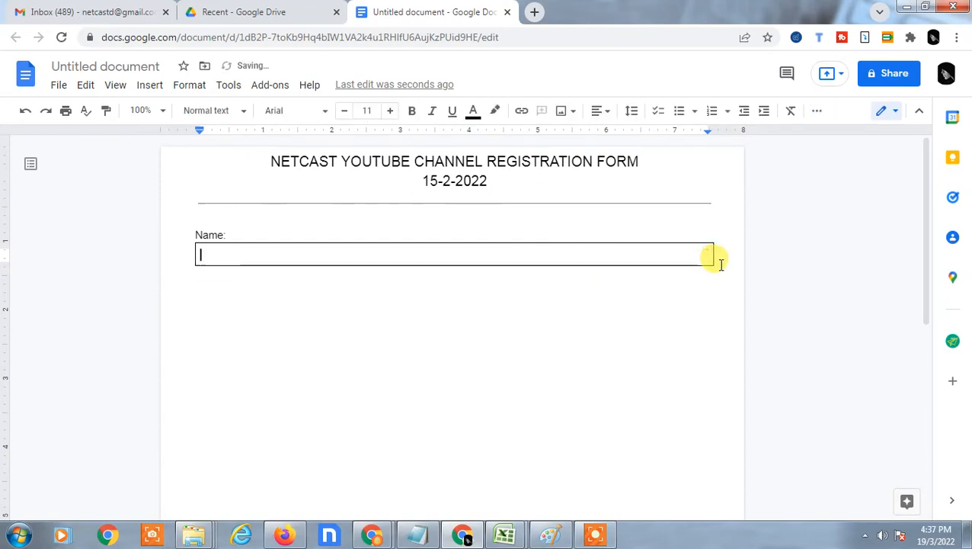
Insert a 2 x 1 table below the Name box, separated by a blank line, and enter "NAME" in its first cell
left_click(245, 294)
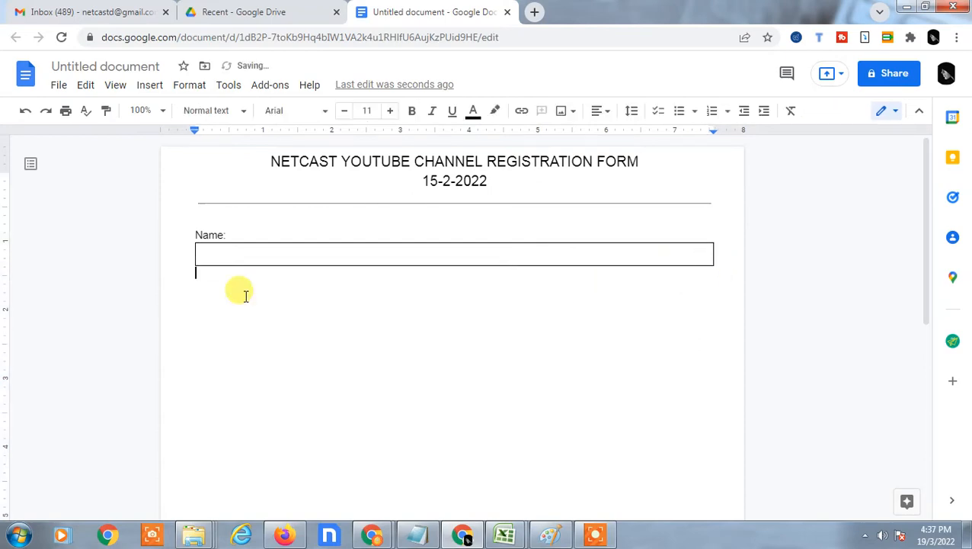
key("Return")
left_click(161, 87)
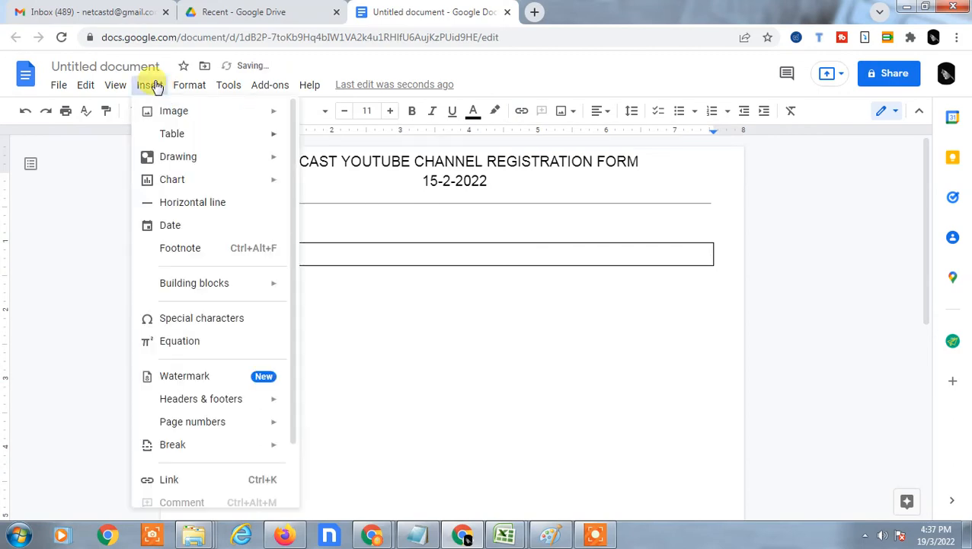
mouse_move(187, 180)
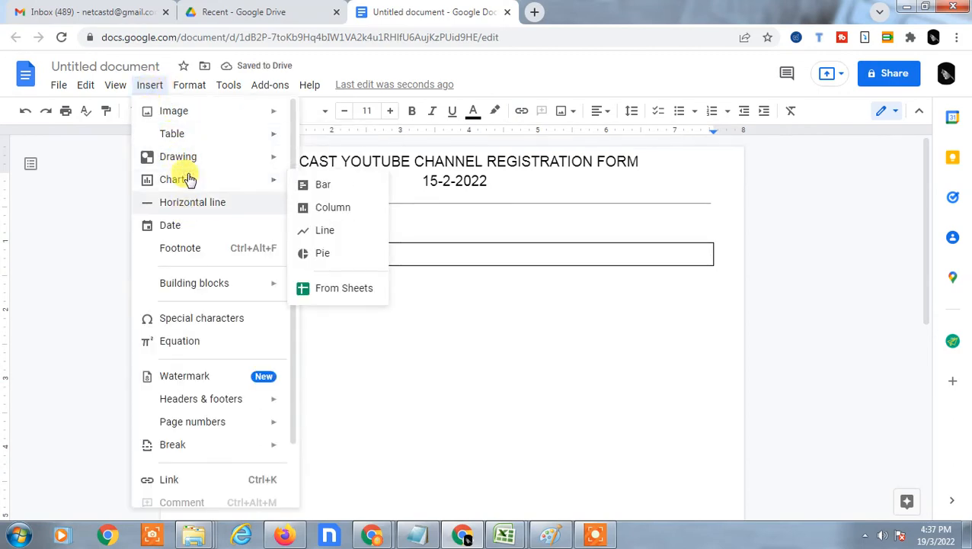
mouse_move(191, 134)
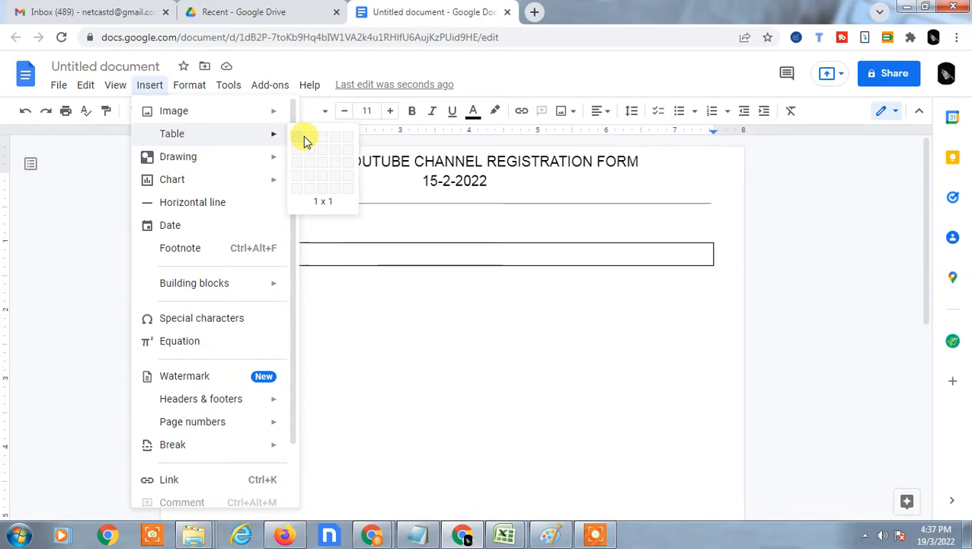
left_click(311, 137)
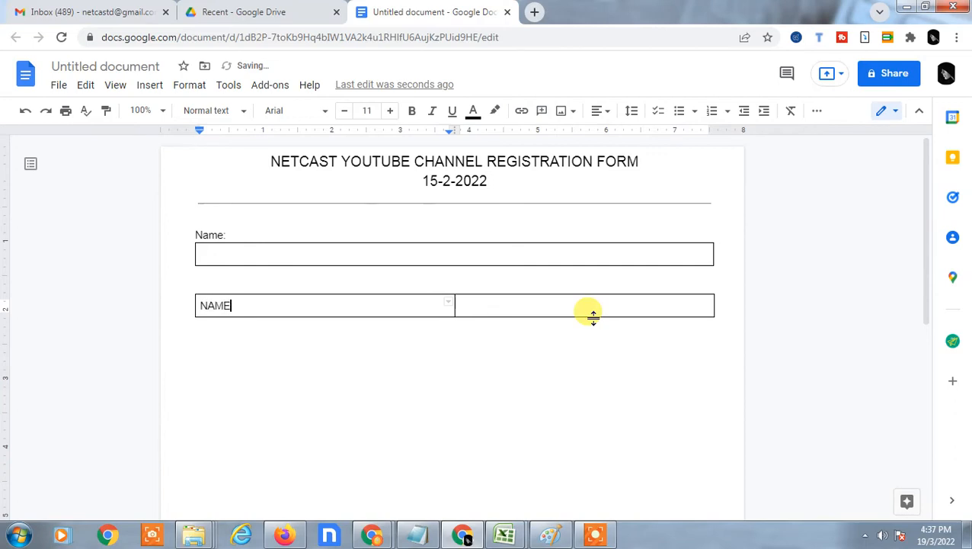
Narrow the first column of the new table to fit the NAME label, leaving the rest of the width for the answer cell
left_click(459, 304)
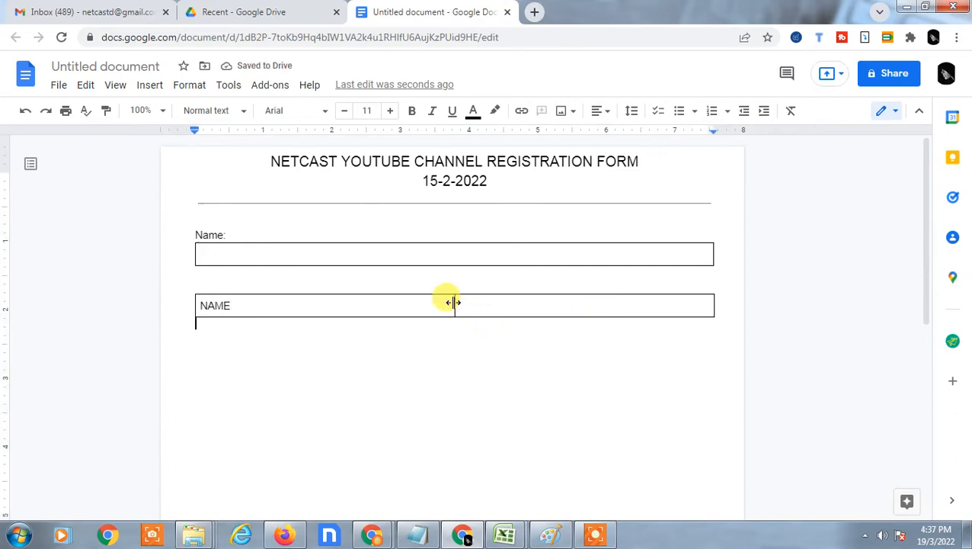
left_click_drag(451, 303, 222, 306)
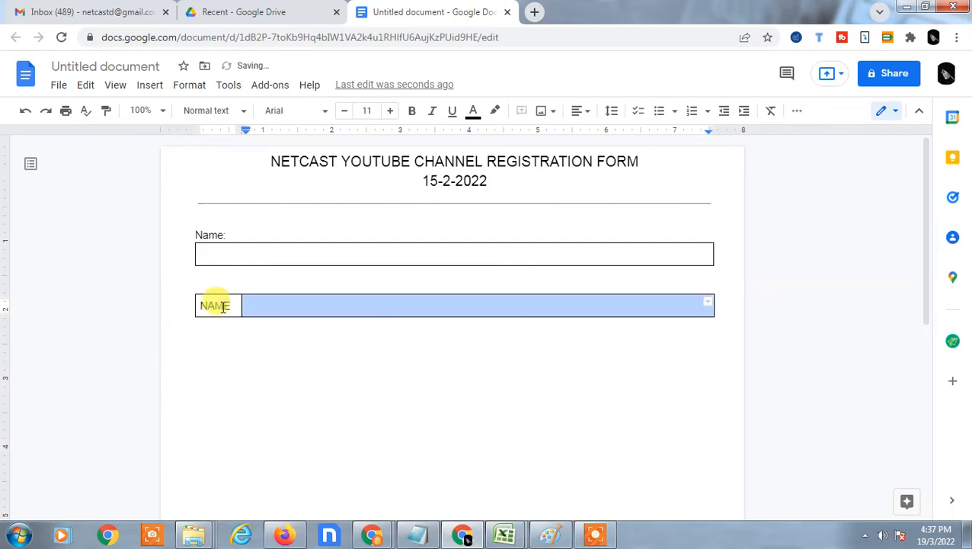
left_click(227, 307)
left_click_drag(293, 305, 224, 269)
left_click_drag(321, 334, 481, 319)
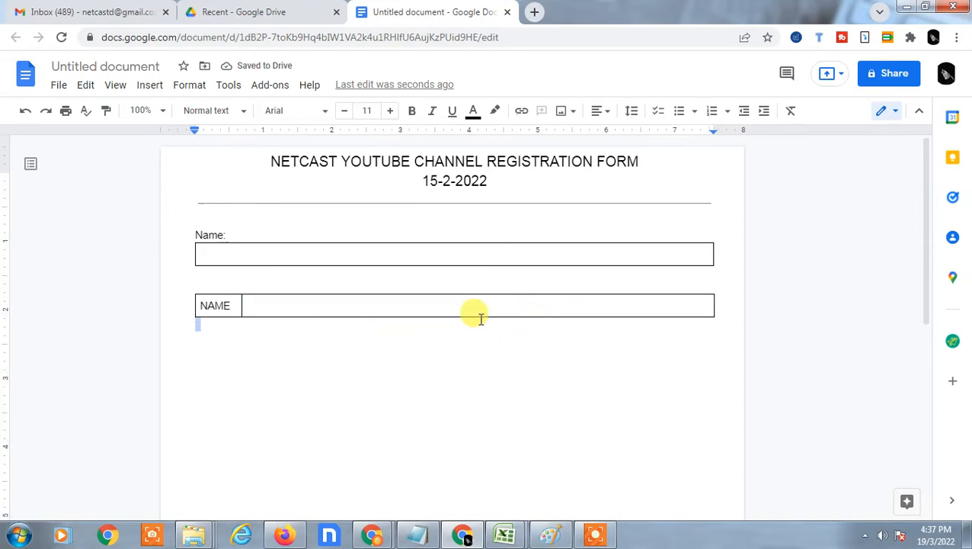
Set the border of the NAME table to 0 pt in its table properties
left_click(406, 304)
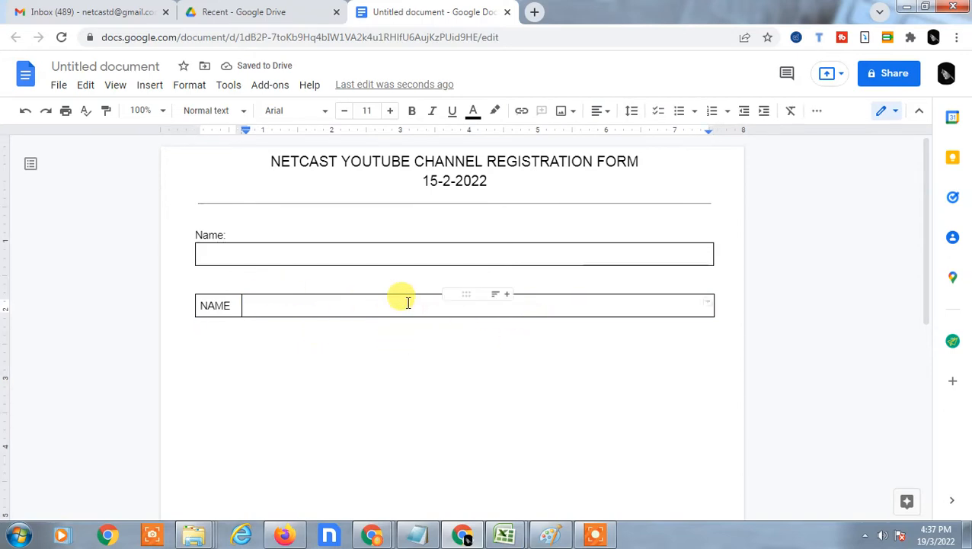
left_click(707, 303)
right_click(380, 304)
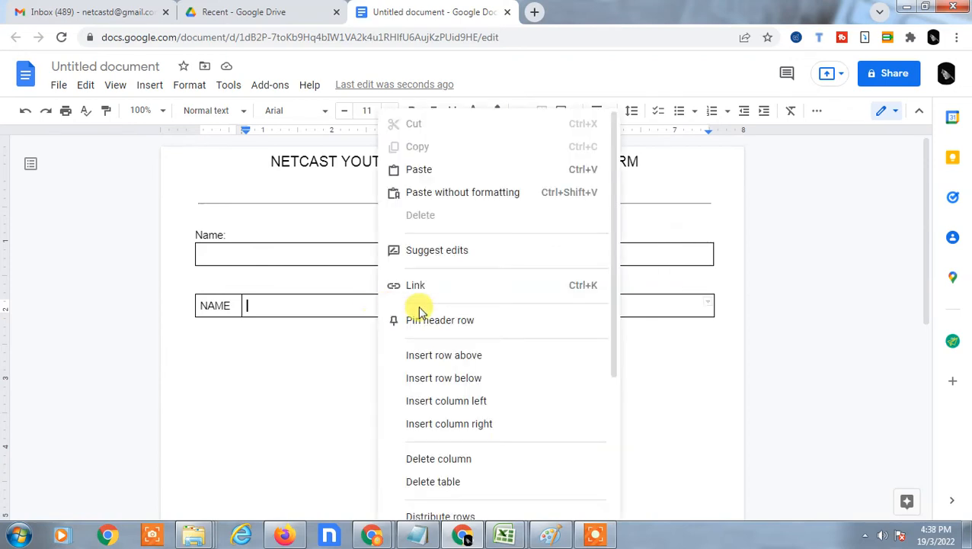
scroll(506, 488, "down", 1)
scroll(509, 486, "down", 1)
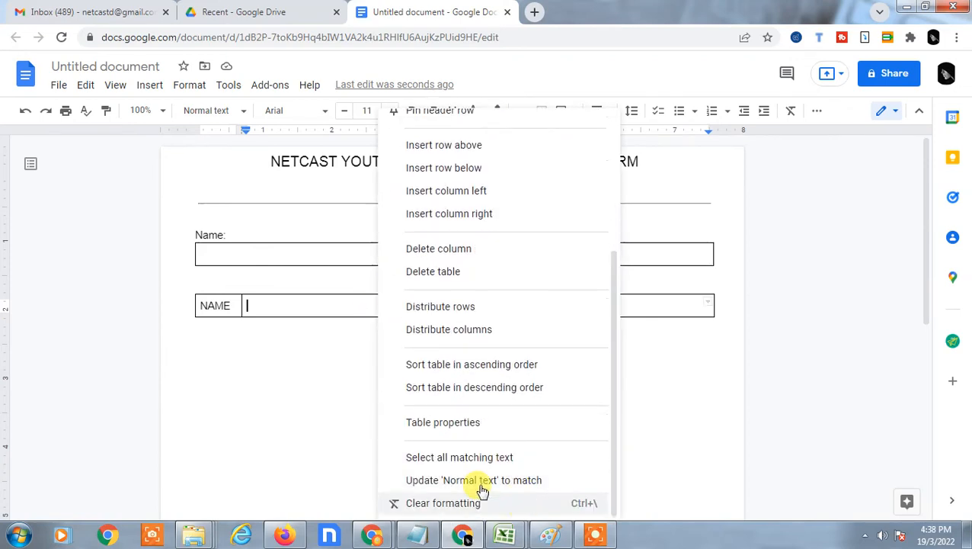
left_click(478, 423)
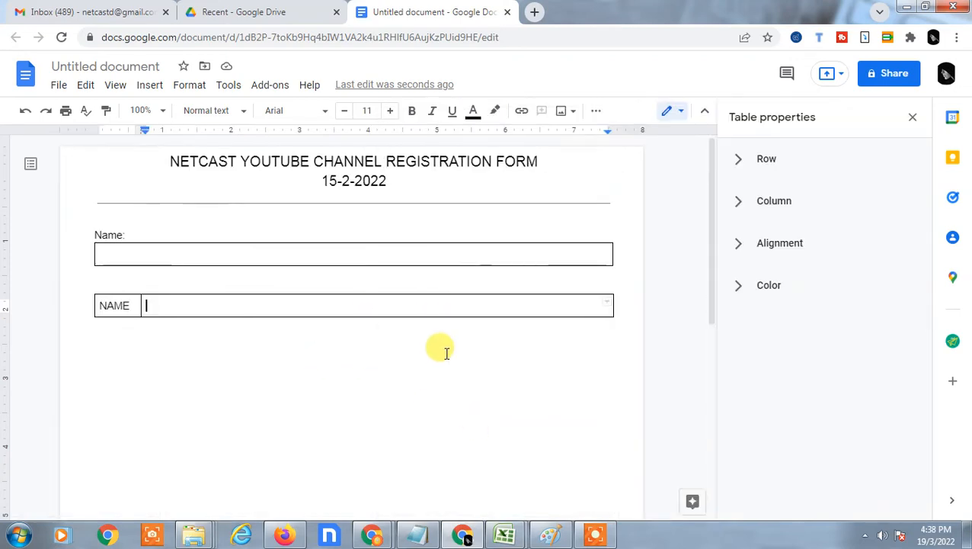
left_click(796, 158)
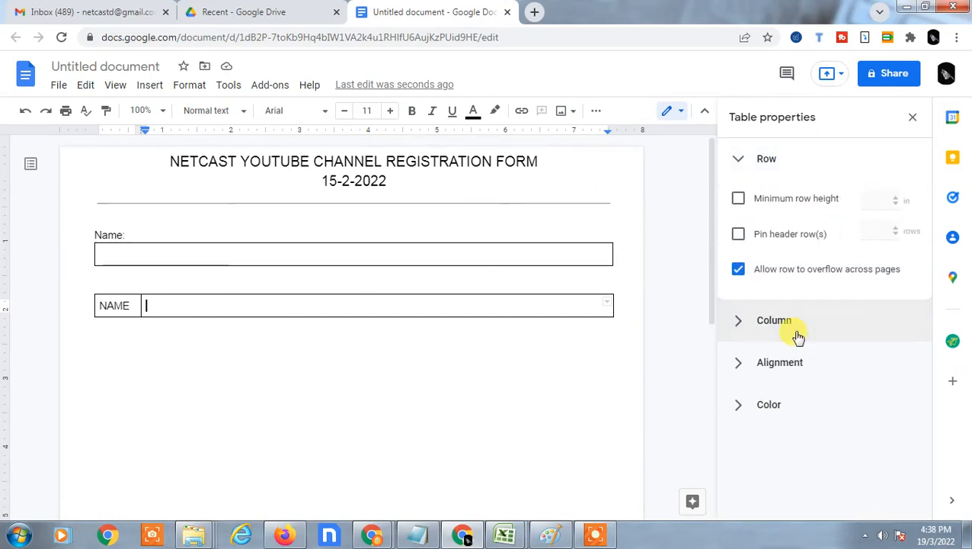
left_click(795, 321)
left_click(785, 415)
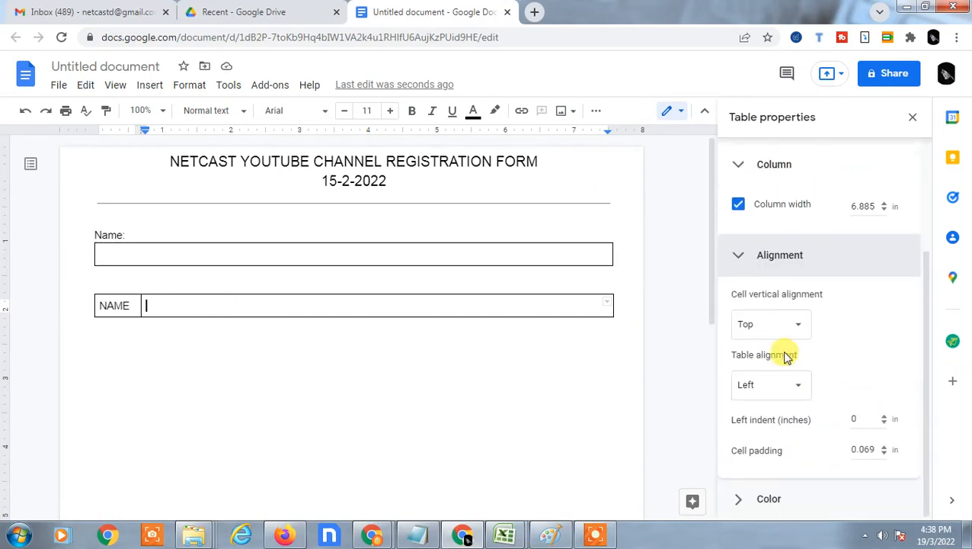
left_click(793, 501)
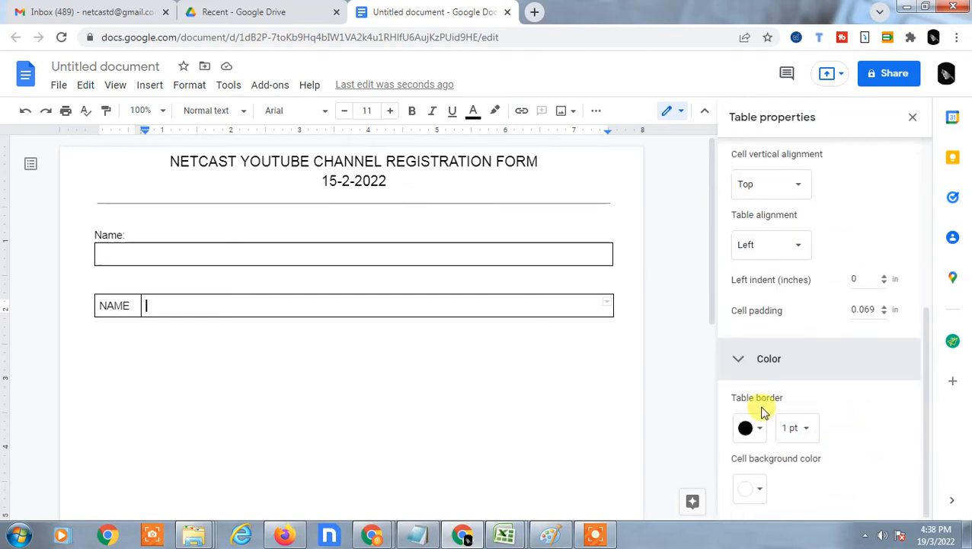
left_click(802, 433)
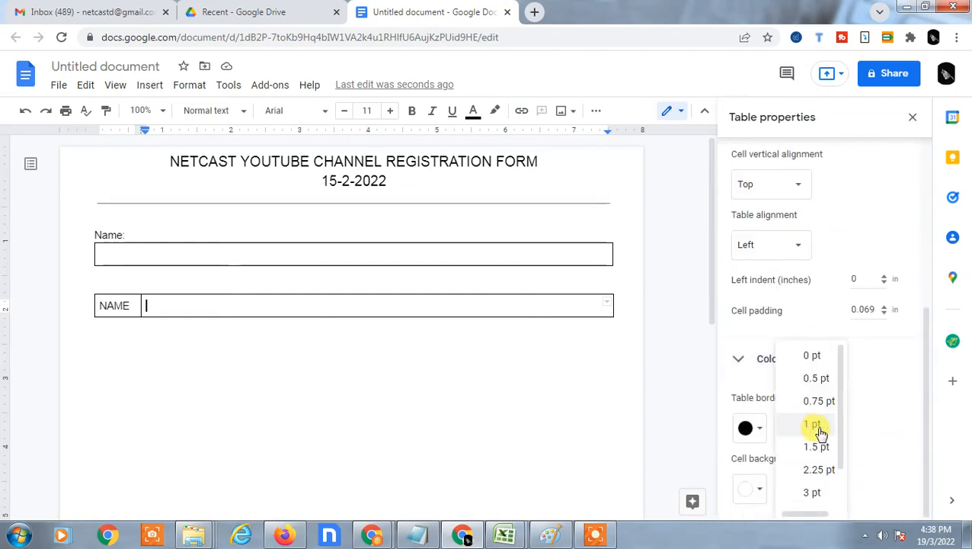
left_click(814, 357)
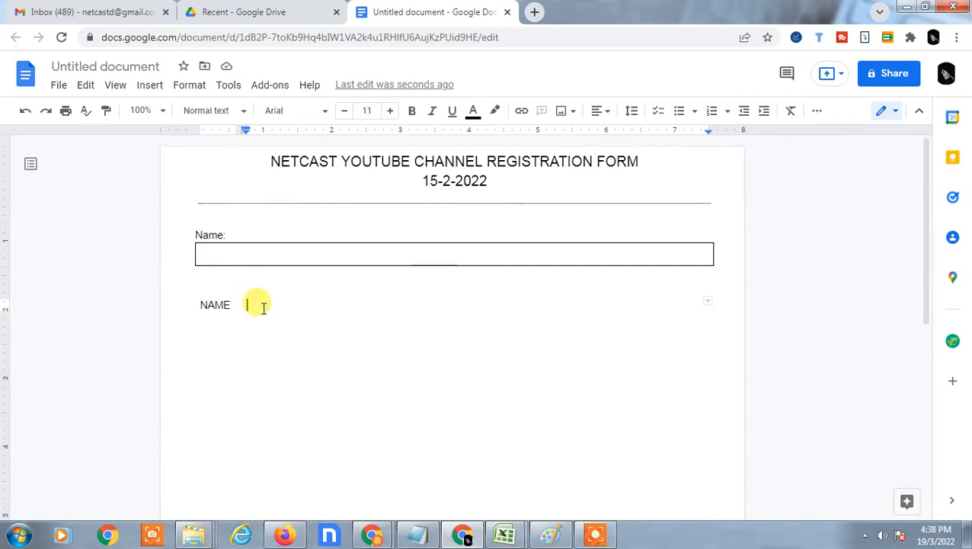
Try out the answer cell beside NAME with random sample text and clear it again
type("sdfgdsfgdfgdsfgdsg")
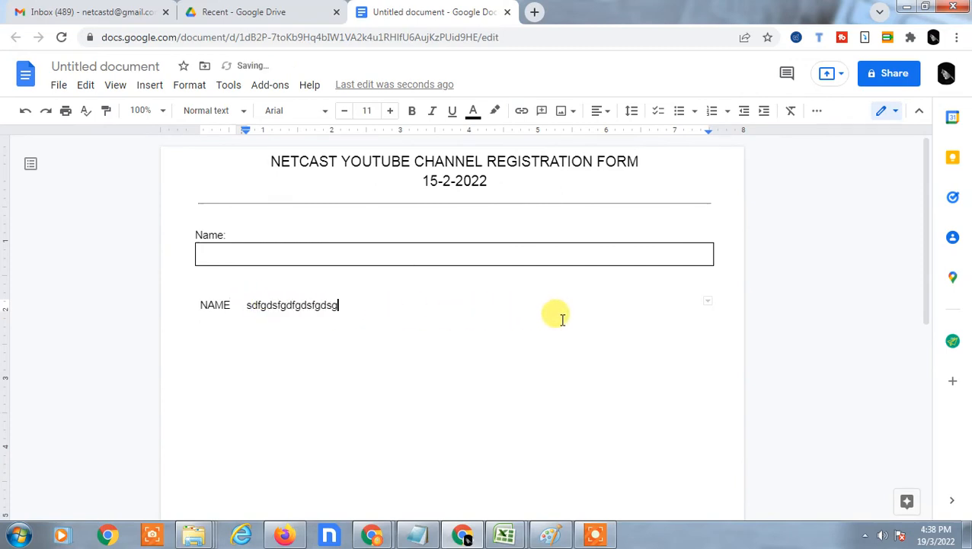
type("sdfgdsfgsdf")
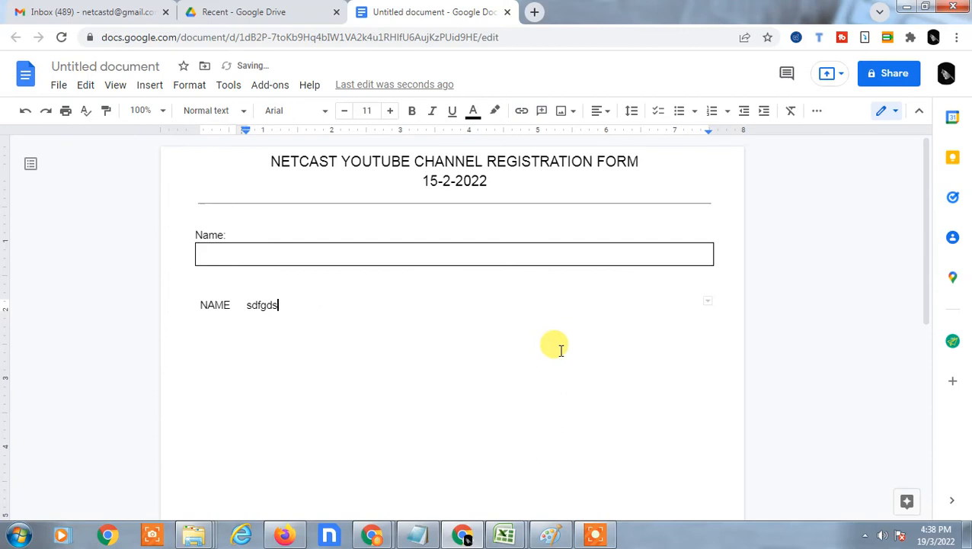
key("BackSpace")
key("BackSpace")
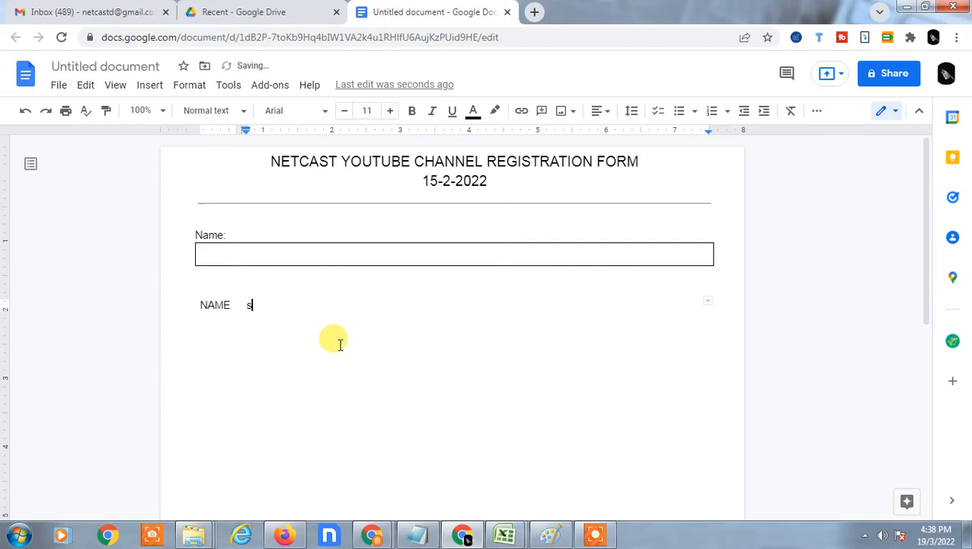
key("BackSpace")
Select the bottom border of the answer cell beside NAME and move it down slightly
left_click(708, 302)
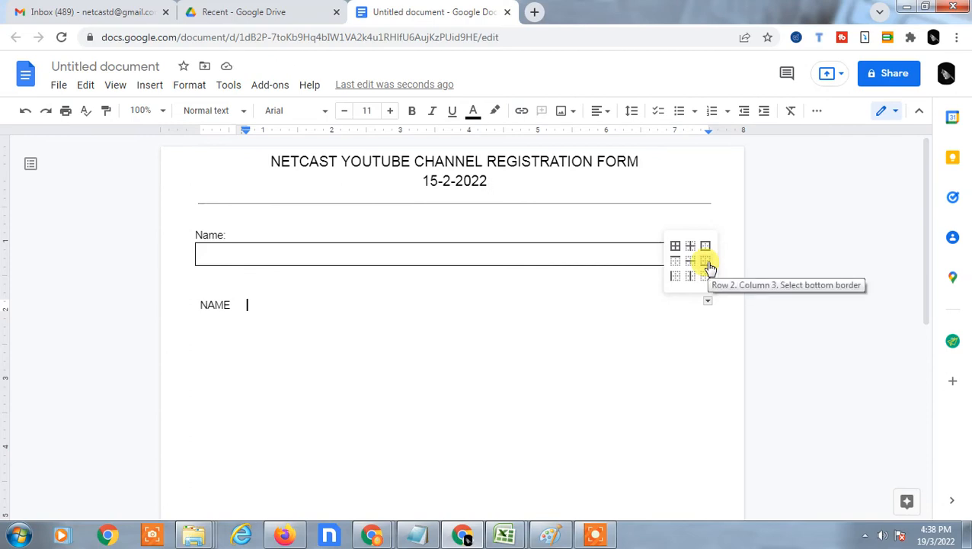
left_click(709, 267)
left_click(253, 320)
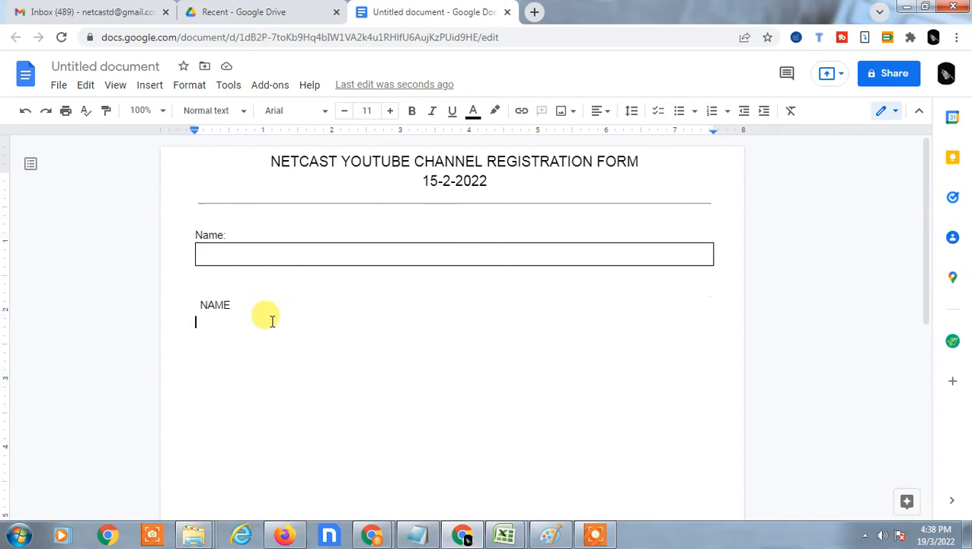
left_click_drag(287, 314, 713, 301)
left_click(586, 297)
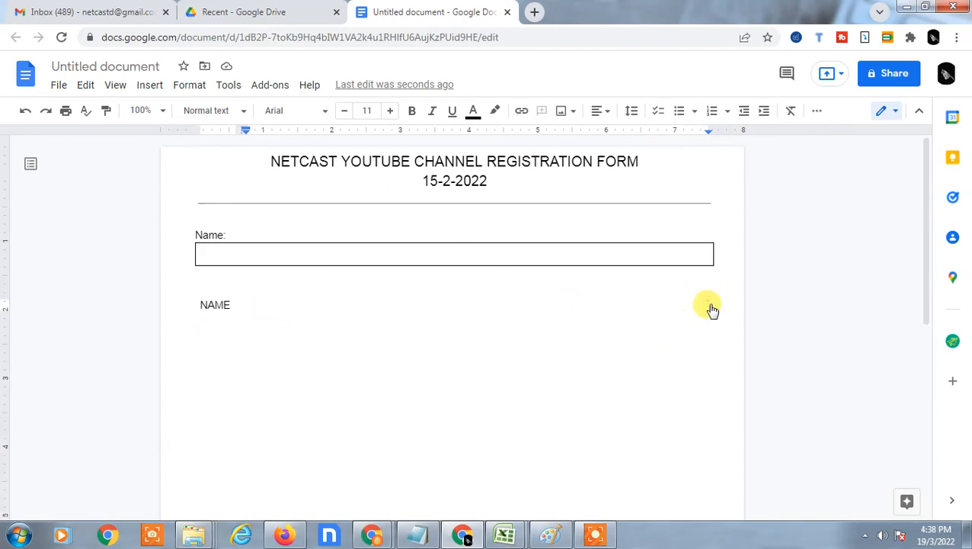
left_click(709, 305)
left_click(711, 265)
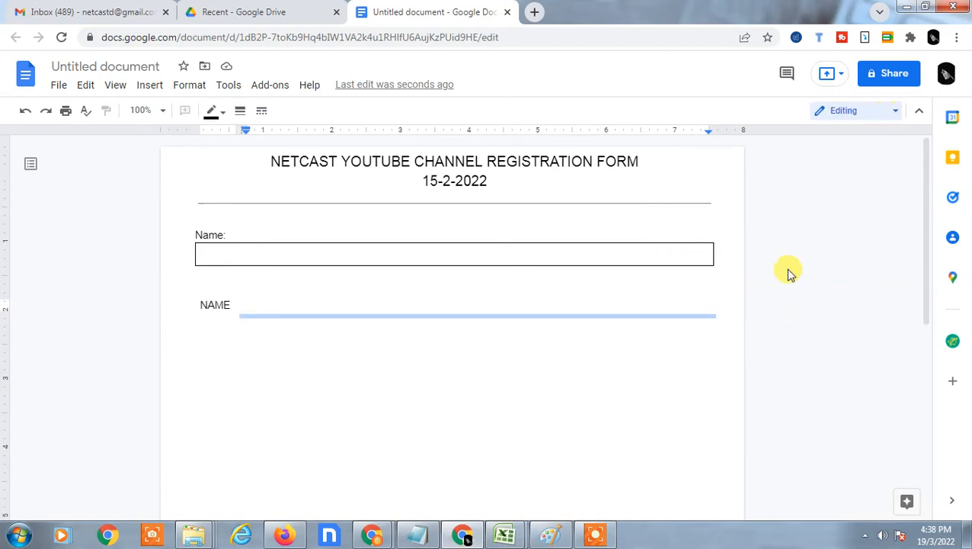
left_click(634, 367)
left_click(295, 313)
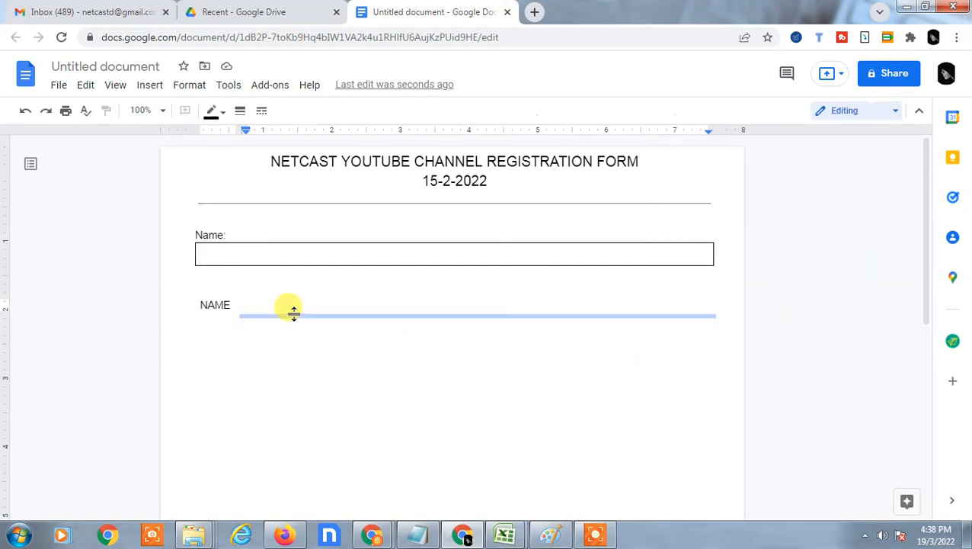
left_click_drag(269, 317, 269, 321)
left_click(256, 302)
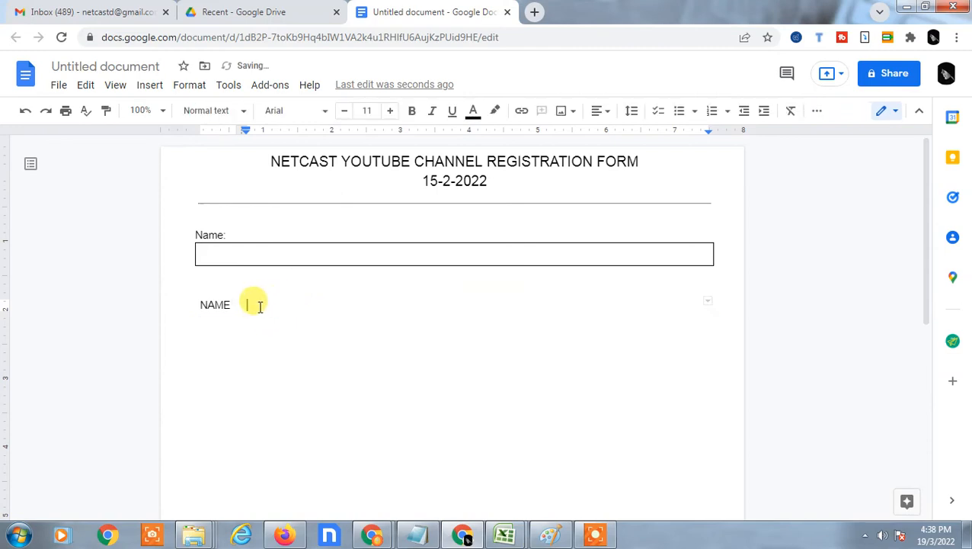
left_click(267, 312)
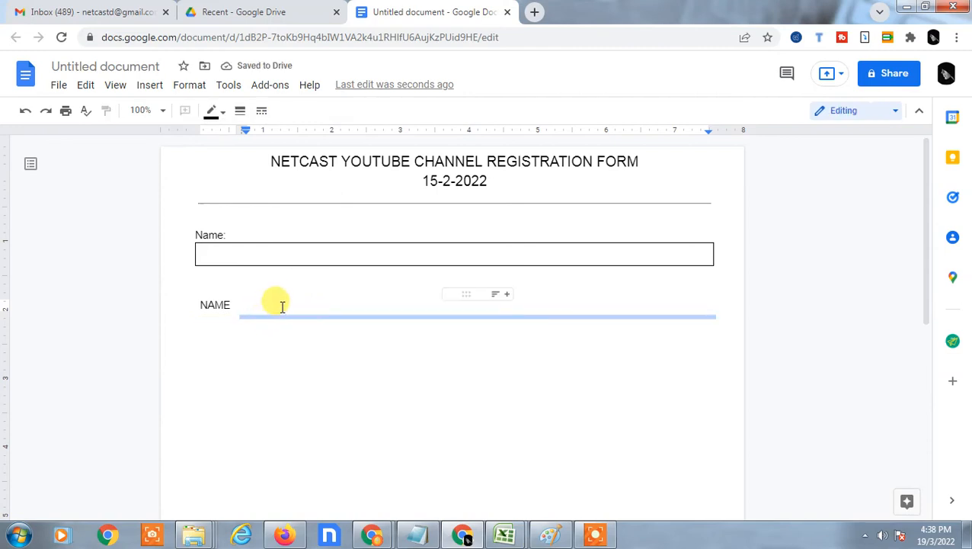
Enter the sample text "asdfaasdf" in the answer cell beside NAME
left_click(284, 305)
type("asdfaasdf")
left_click(326, 326)
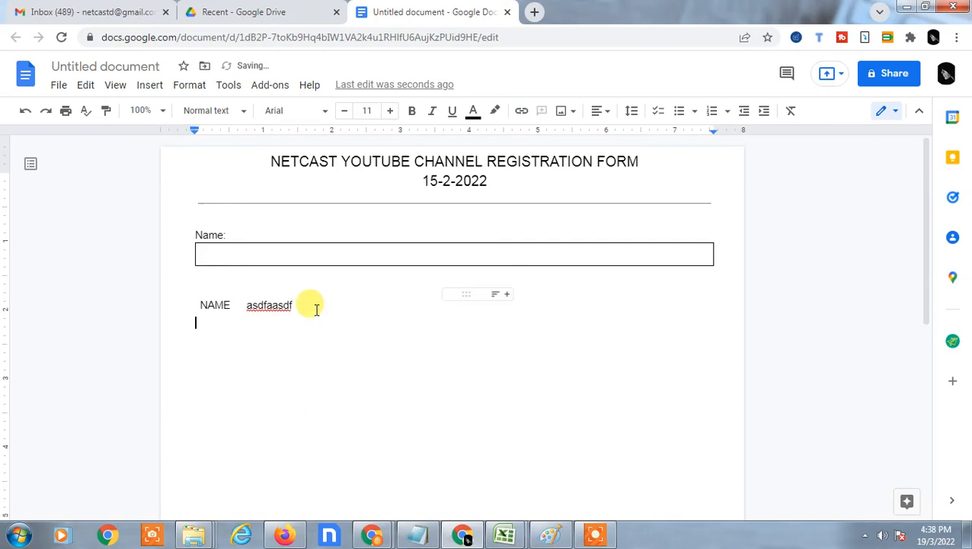
left_click(313, 304)
left_click_drag(299, 305, 245, 305)
Insert a table with four columns and one row below the NAME table and label its first cell "Name"
left_click(317, 370)
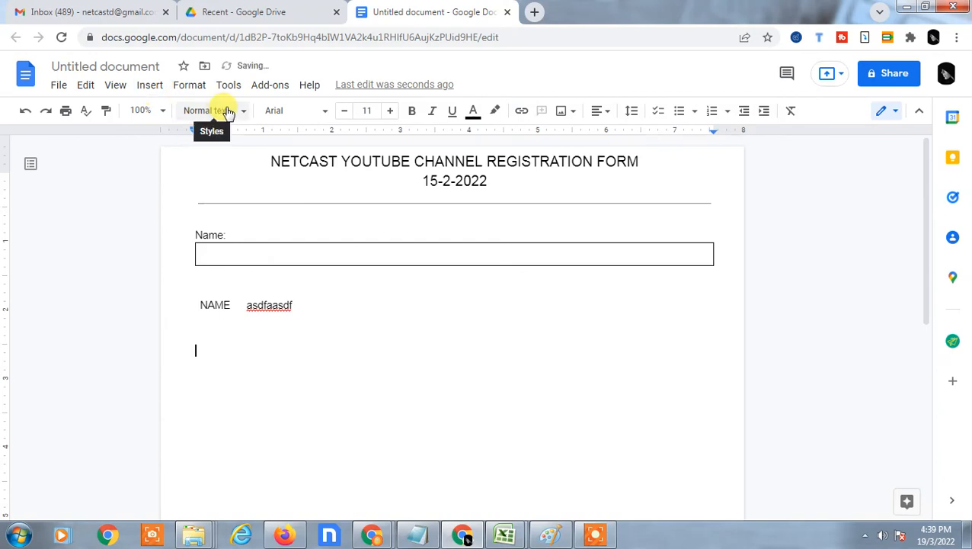
left_click(150, 87)
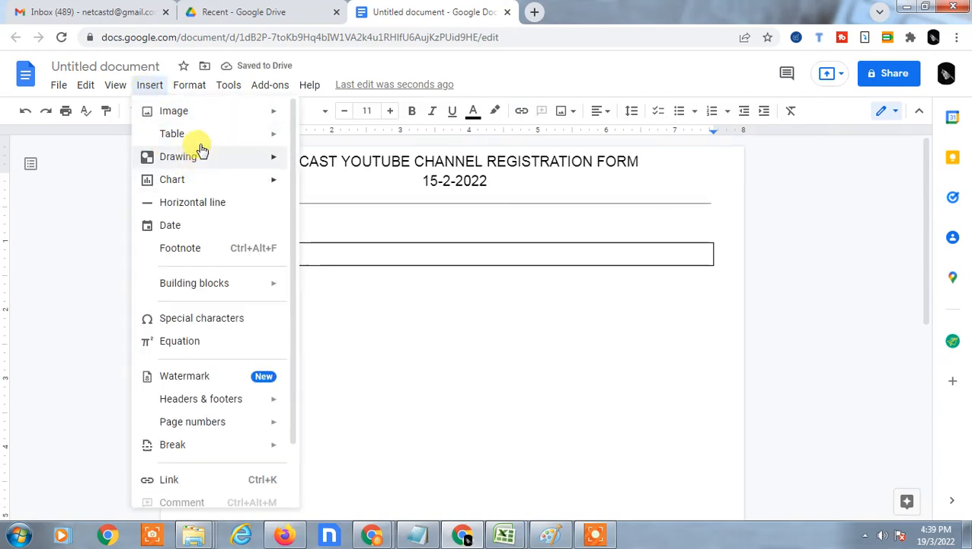
mouse_move(205, 139)
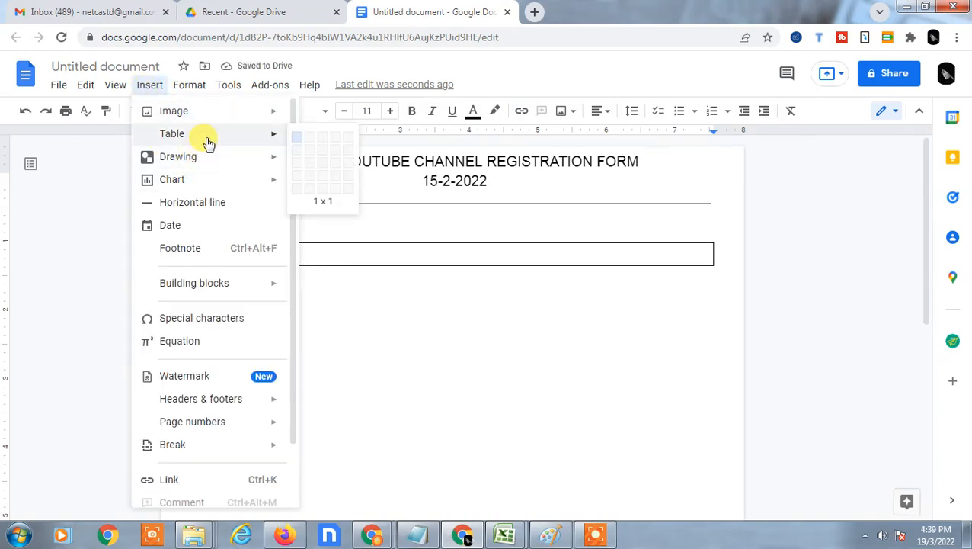
left_click(334, 138)
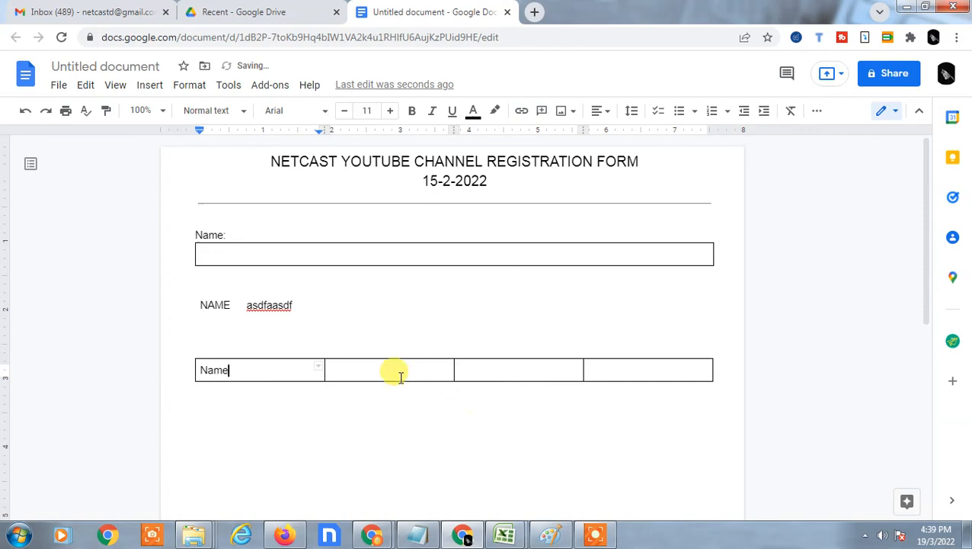
Enter the label "Date" in the third cell of the four-column table
left_click(370, 375)
left_click(497, 374)
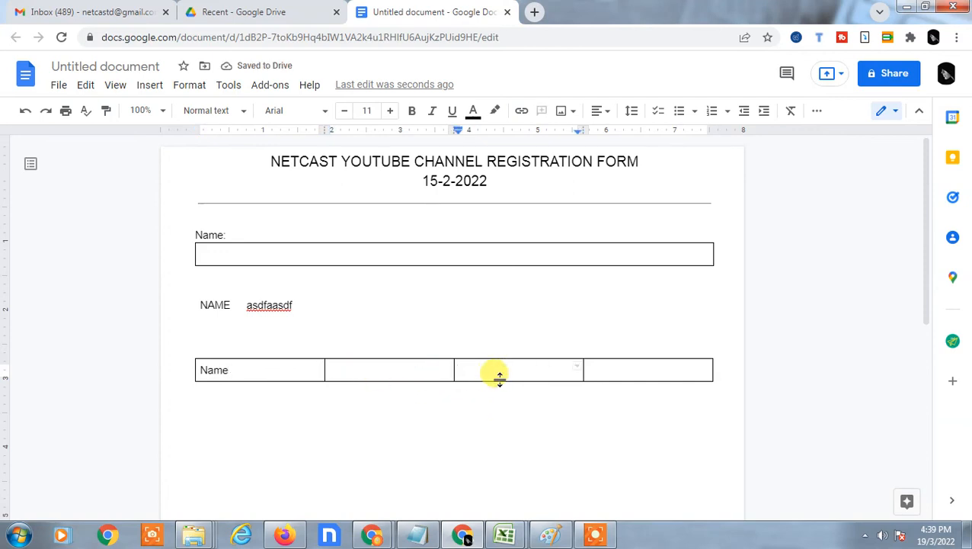
left_click(315, 390)
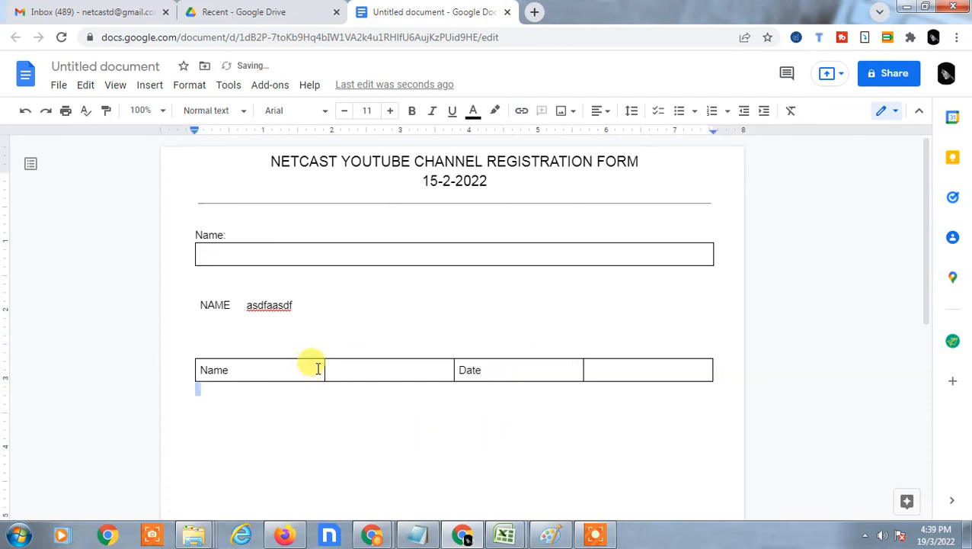
Narrow the Name and Date label columns to fit their text, leaving a wide answer cell after Name and a smaller one after Date
left_click_drag(326, 368, 237, 370)
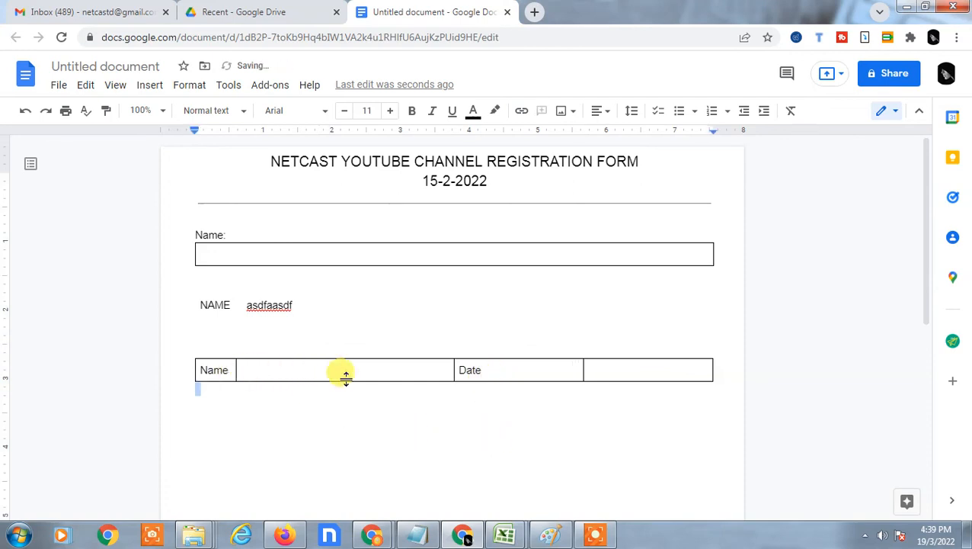
left_click_drag(455, 370, 607, 370)
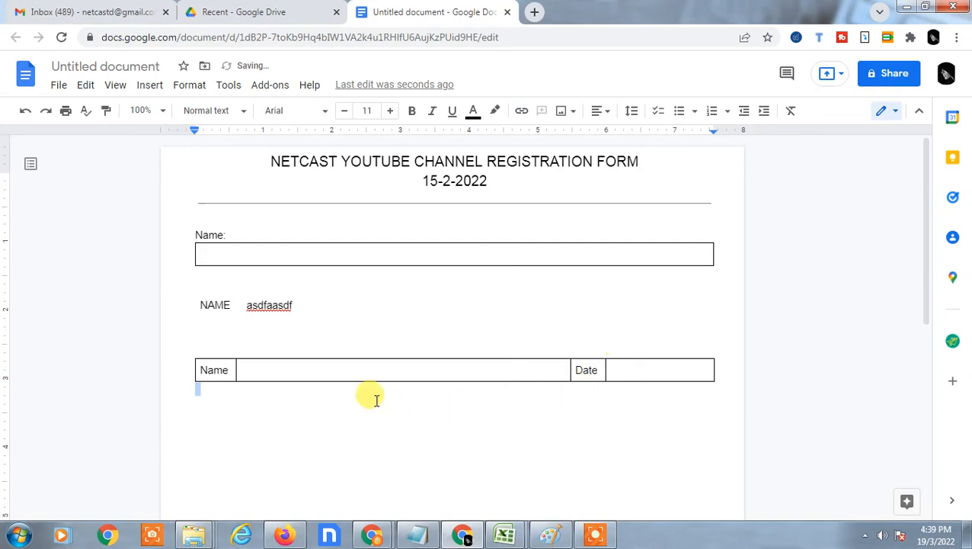
left_click(372, 398)
Review the empty answer cells beside Name and Date and look over the layout of the whole form page
double_click(306, 372)
left_click(652, 372)
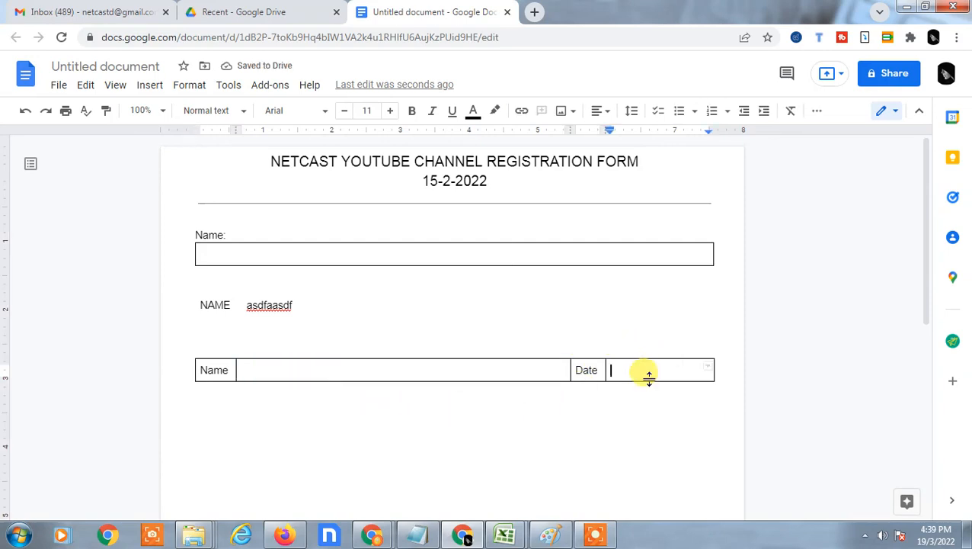
scroll(652, 412, "down", 1)
scroll(651, 413, "down", 1)
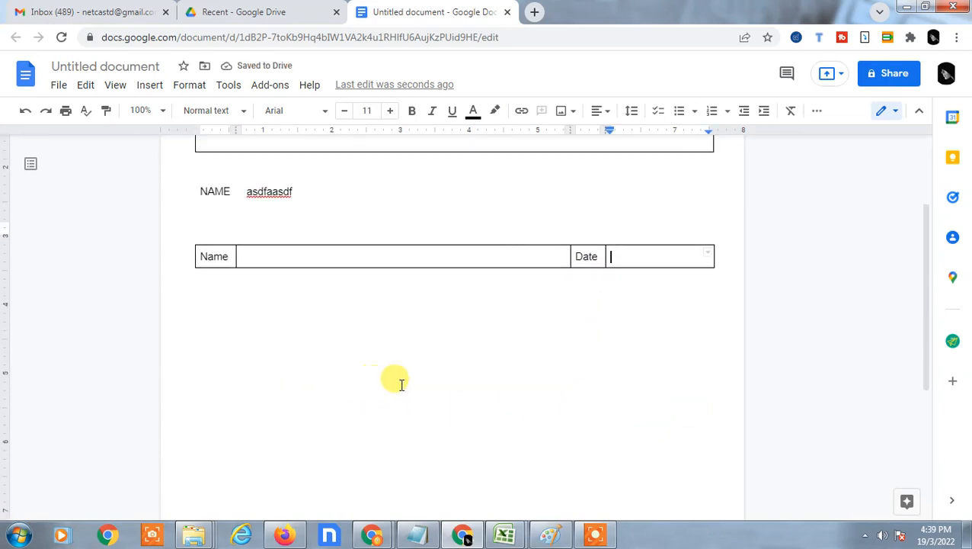
scroll(534, 276, "up", 2)
scroll(555, 447, "down", 1)
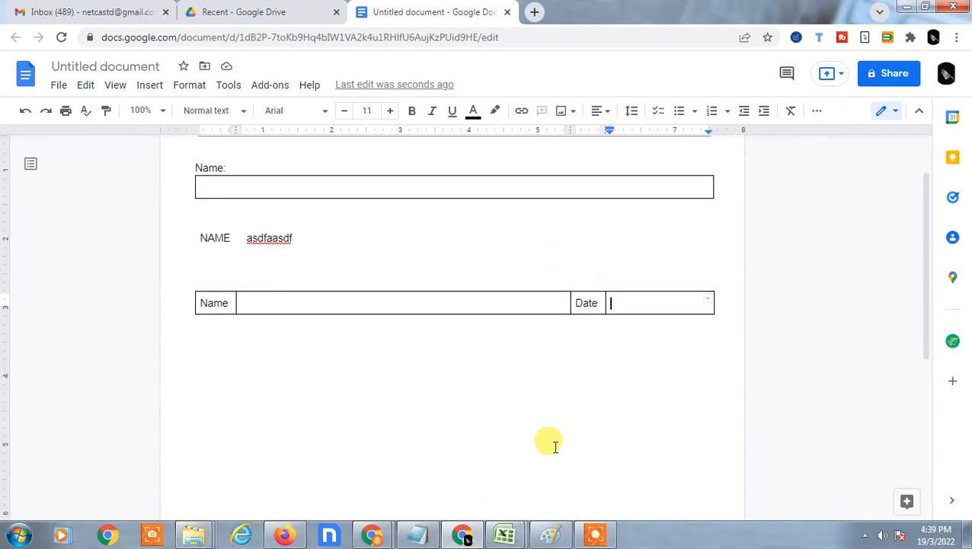
scroll(556, 448, "up", 1)
left_click(660, 434)
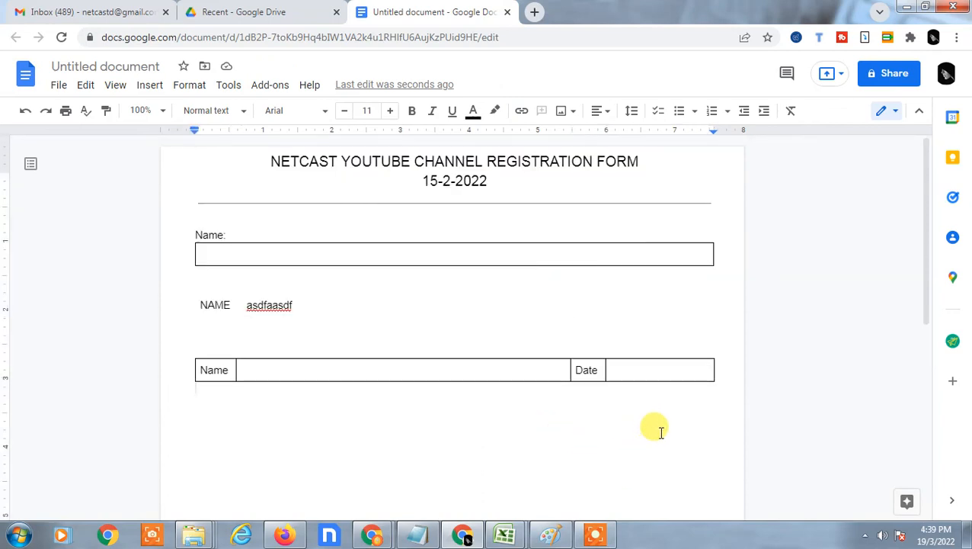
scroll(335, 426, "down", 5)
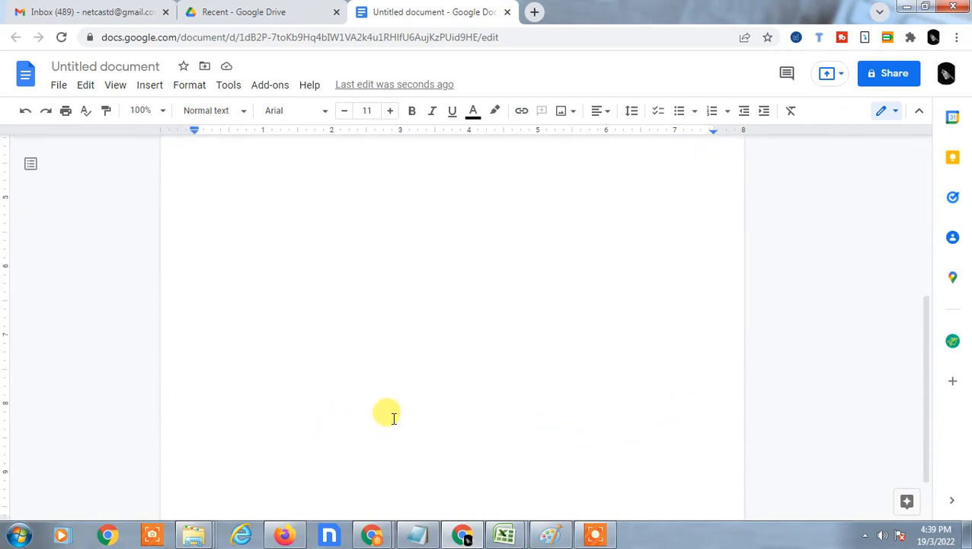
scroll(394, 417, "up", 5)
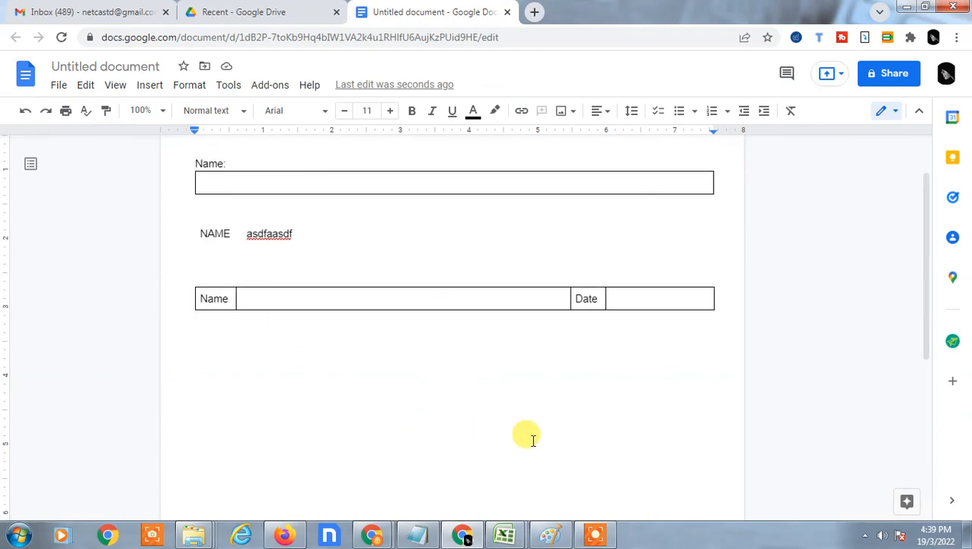